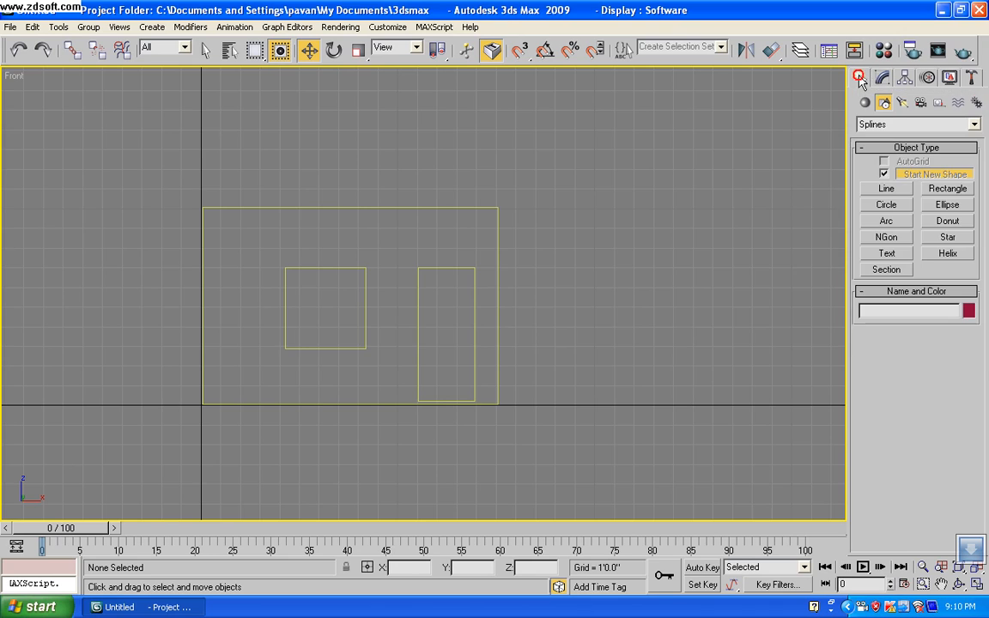
Draw a rectangle beside the wall in the Front view and set its length and width to 4' each.
left_click(945, 190)
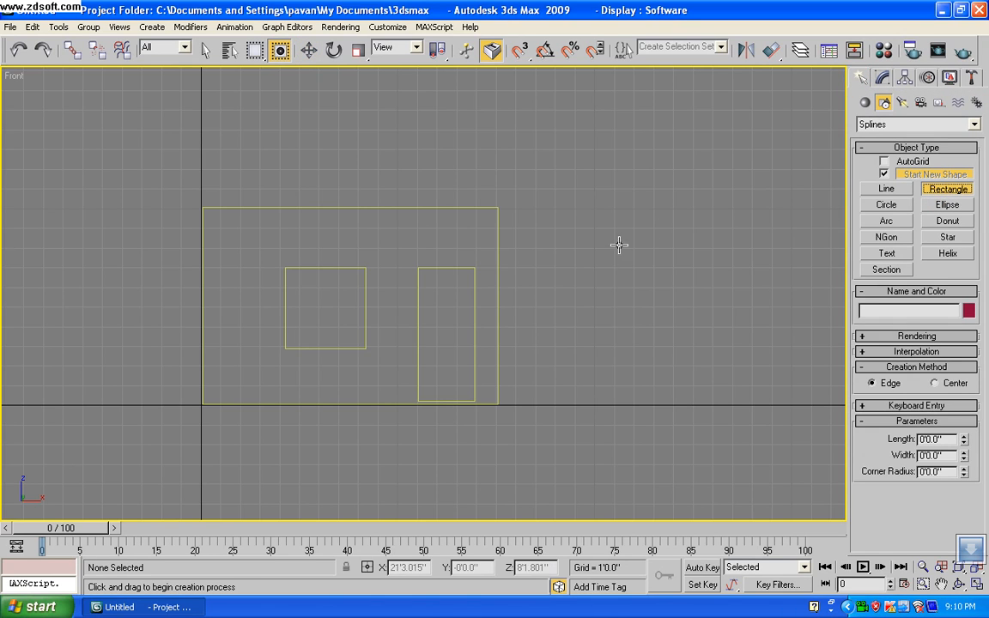
left_click_drag(576, 248, 687, 351)
double_click(954, 438)
type("4")
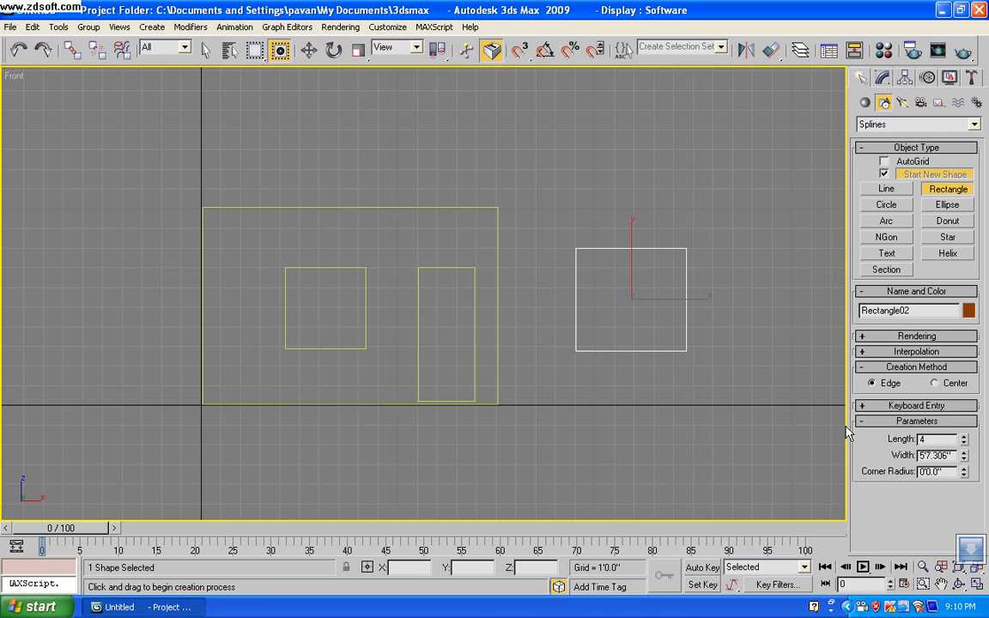
left_click(953, 450)
double_click(949, 454)
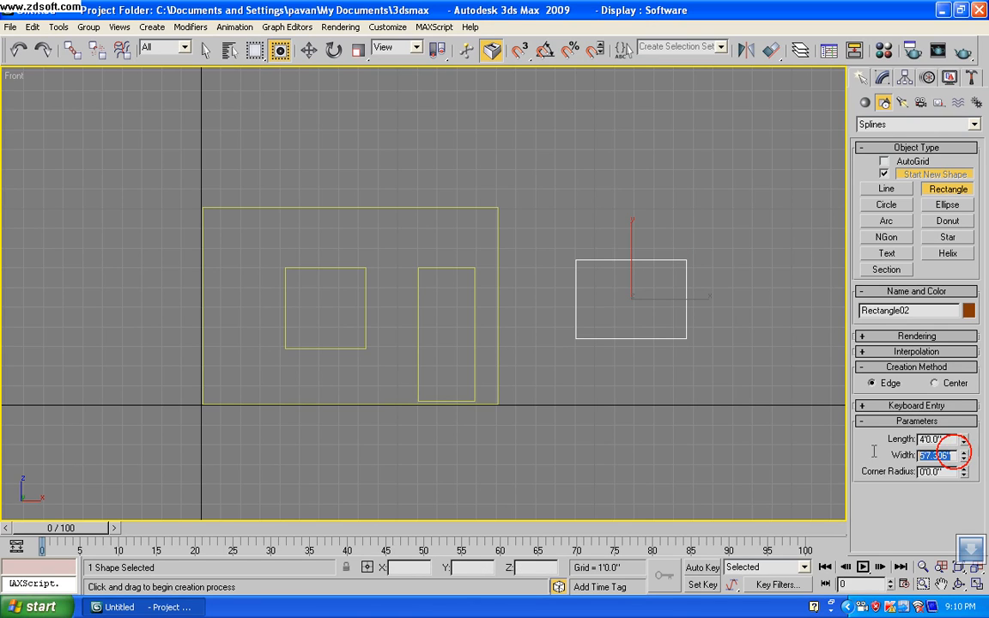
type("4")
key("Return")
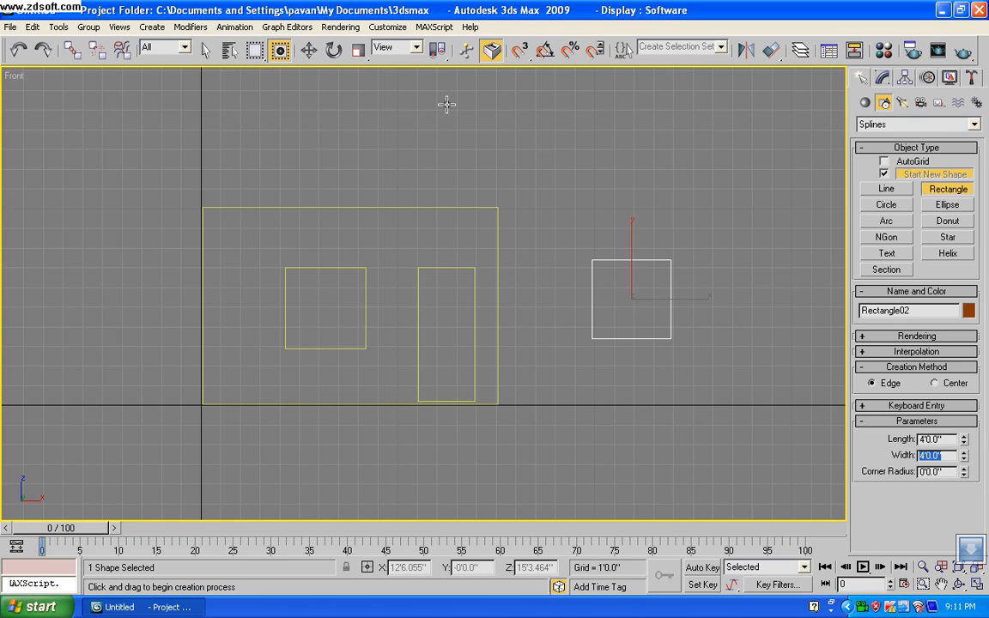
Convert the 4' square to an editable spline and enter its Spline sub-object level.
left_click(206, 50)
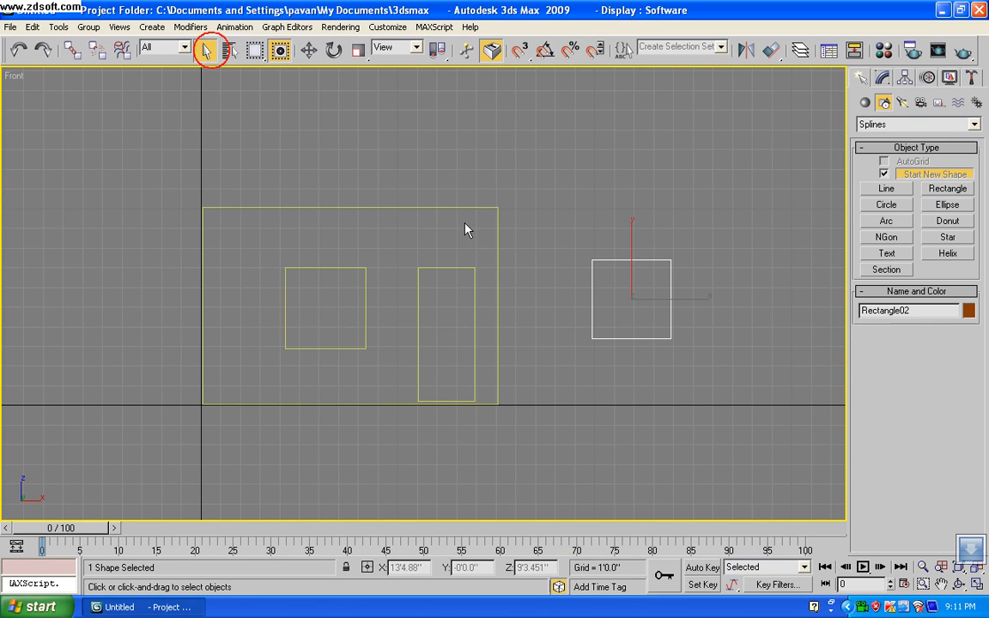
right_click(611, 268)
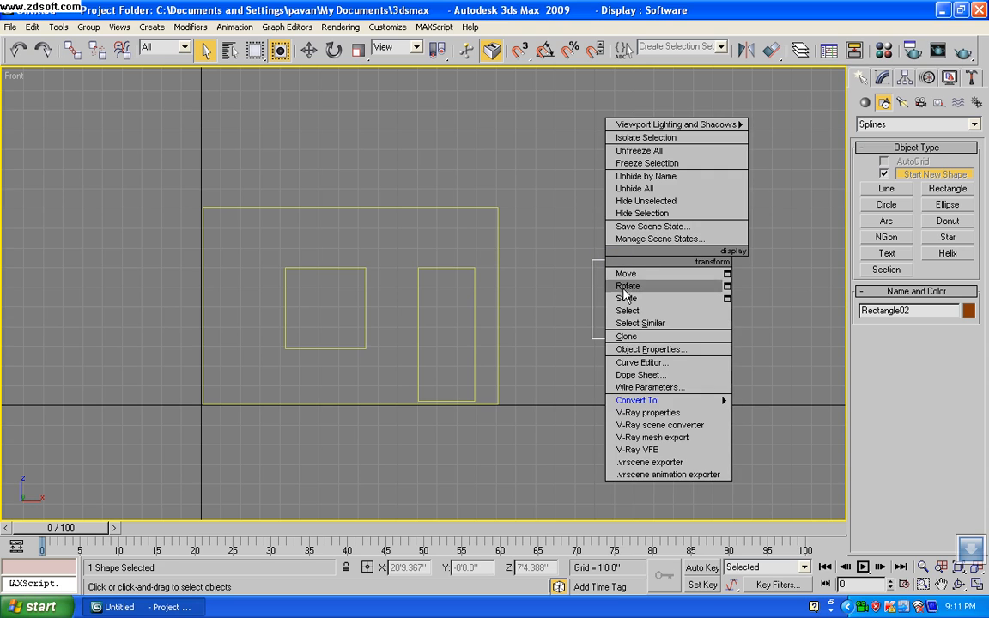
left_click(657, 401)
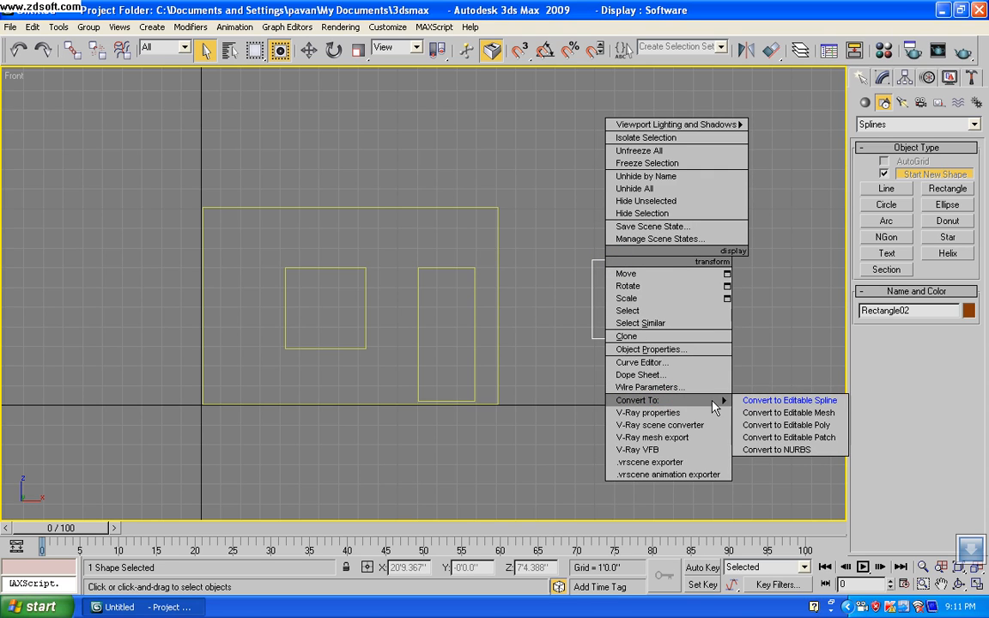
left_click(819, 401)
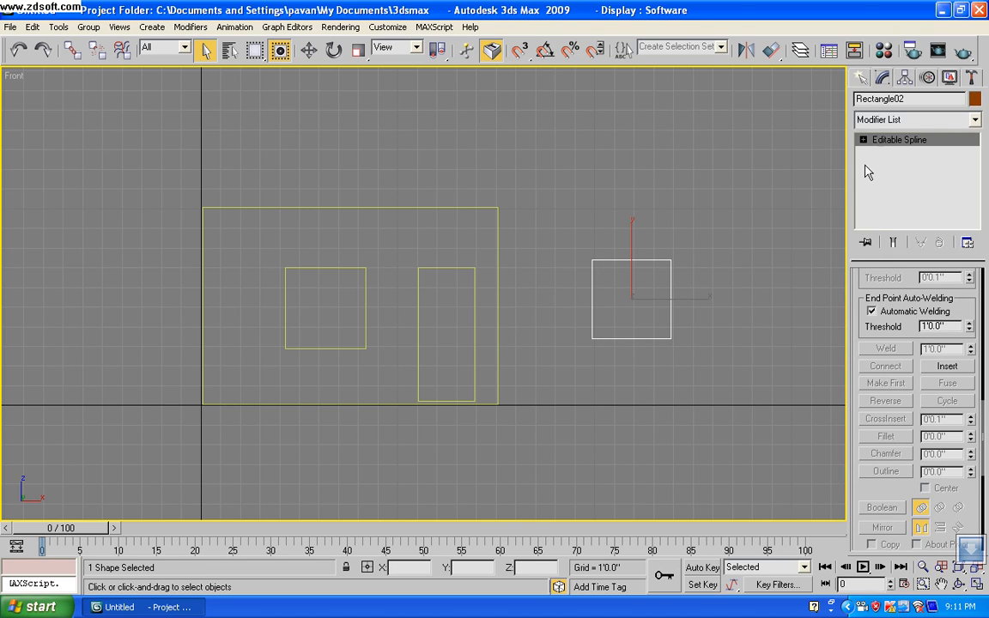
left_click(864, 139)
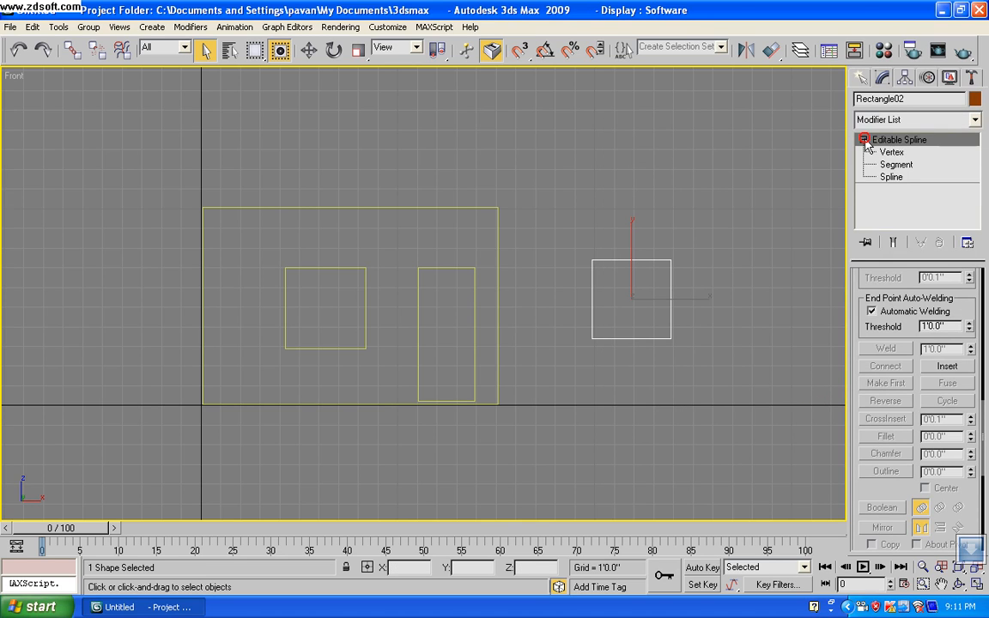
left_click(891, 177)
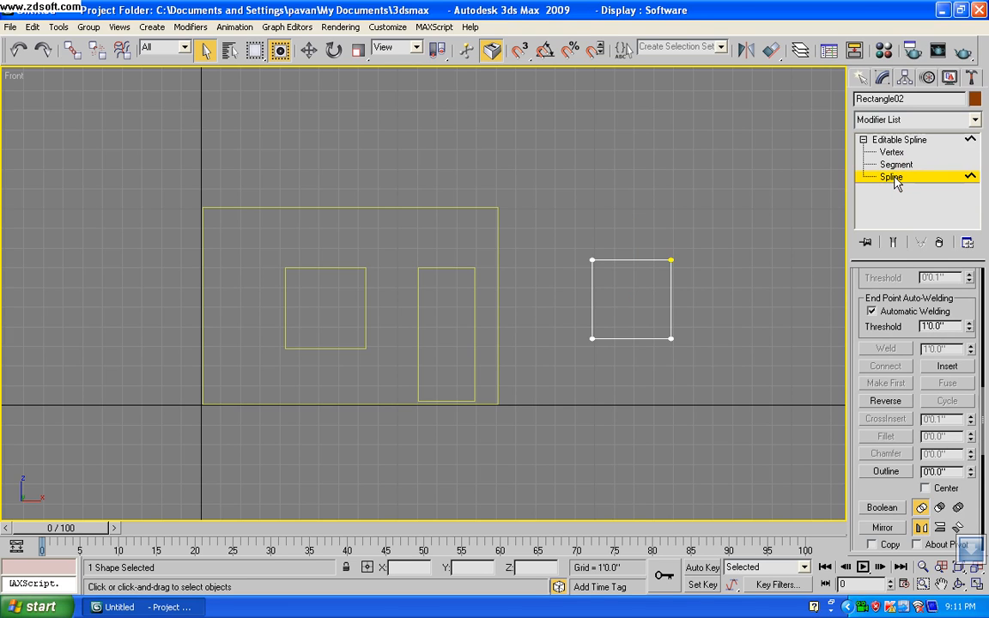
Try a -3" outline on the square's spline and undo it.
left_click(887, 471)
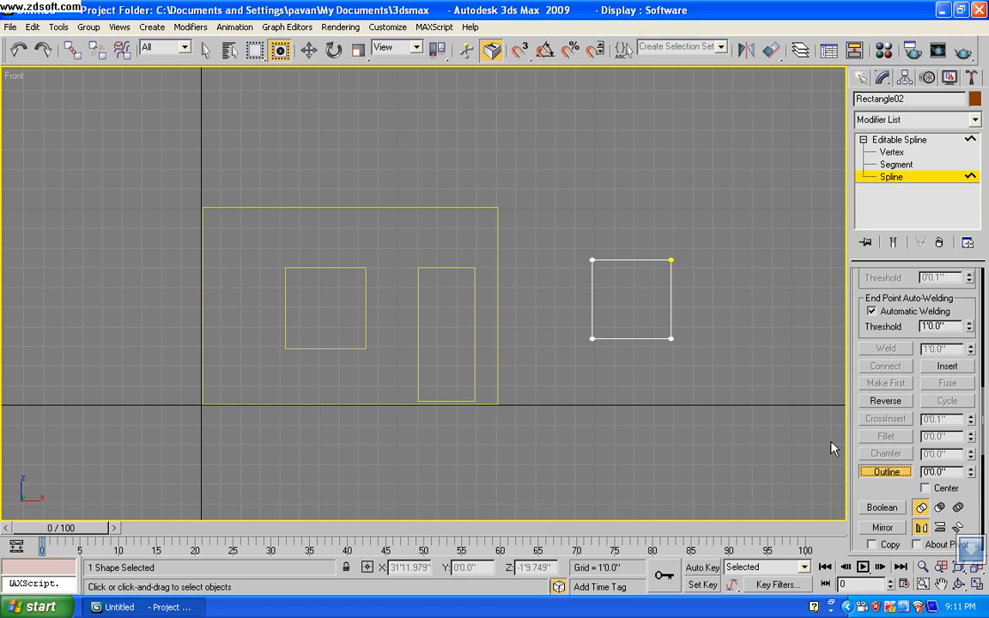
left_click(943, 472)
type("-3")
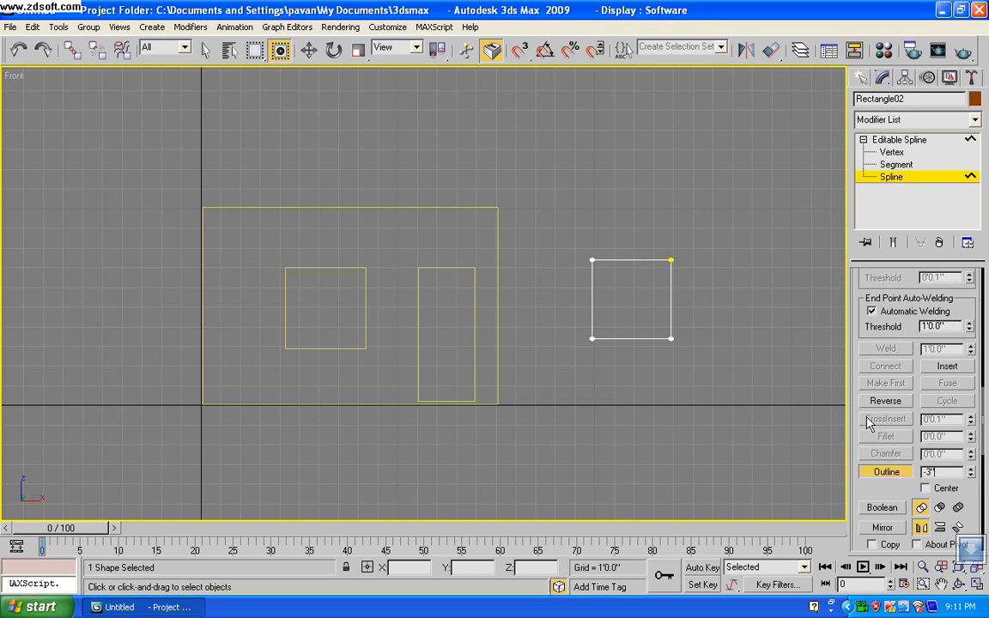
left_click(881, 473)
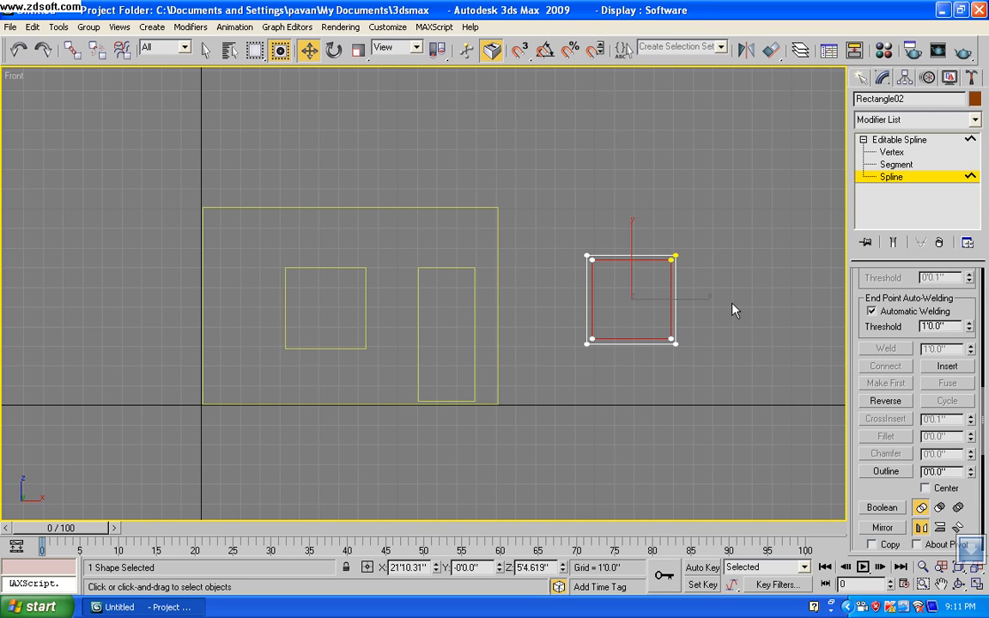
key("ctrl+z")
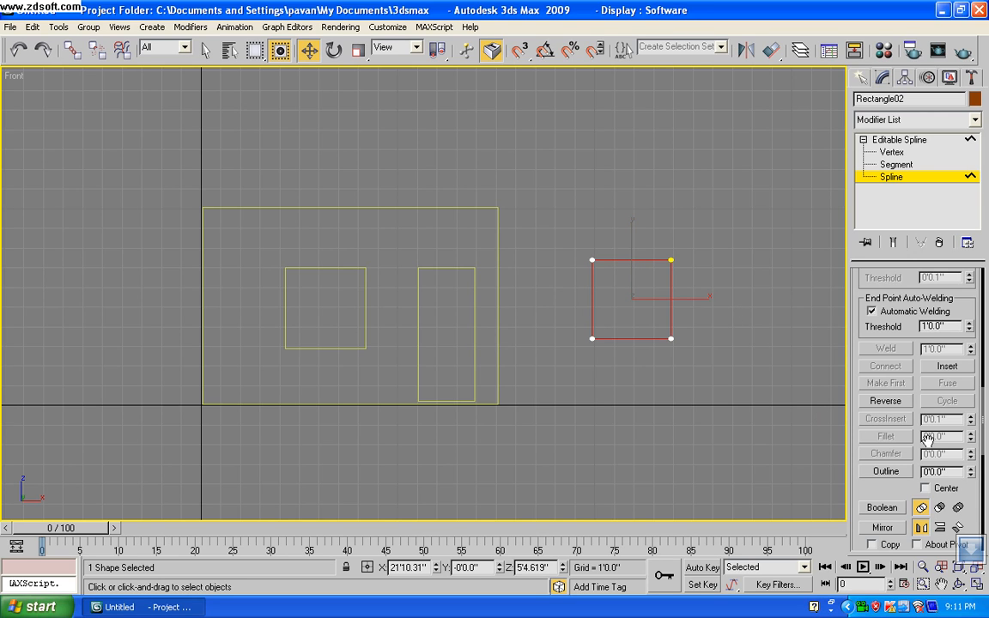
Outline the square's spline by 3" to form the inner edge of the window frame.
double_click(950, 472)
type("3\"")
left_click(887, 473)
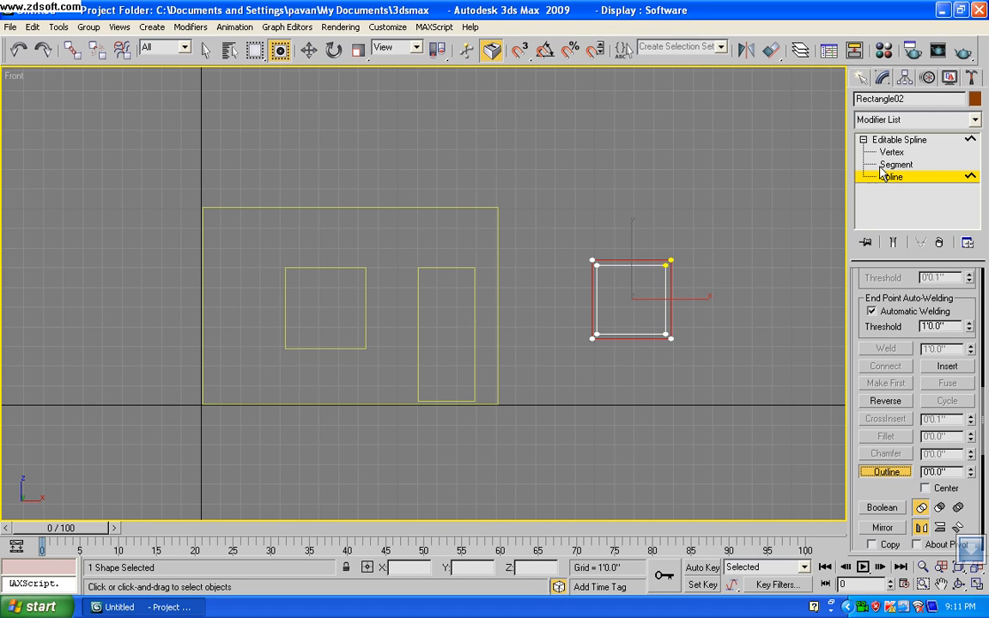
Move the right segment of the inner outline leftward to just short of the frame's vertical centre line.
key("2")
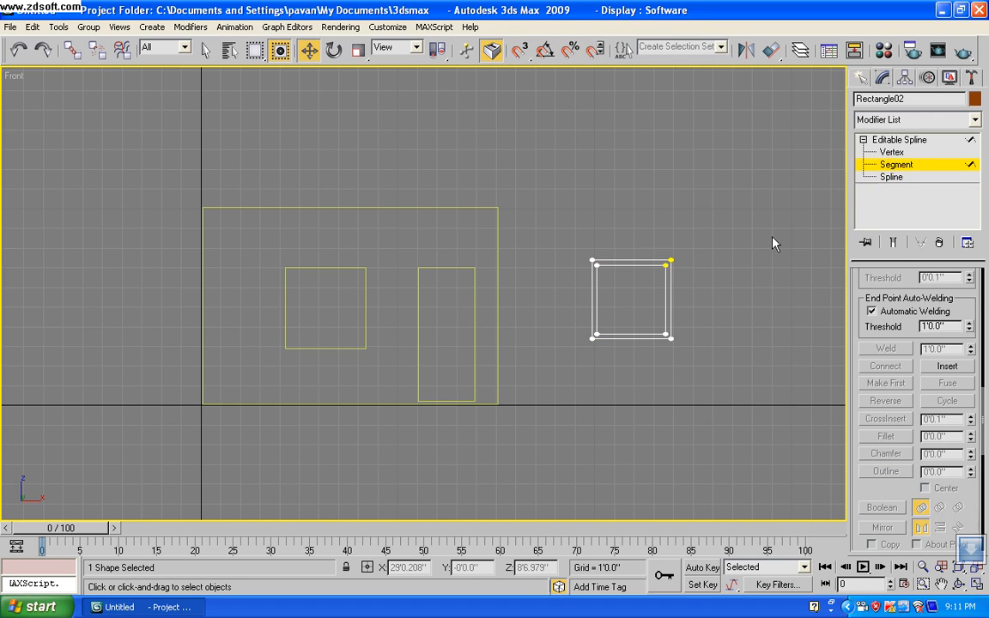
left_click(668, 307)
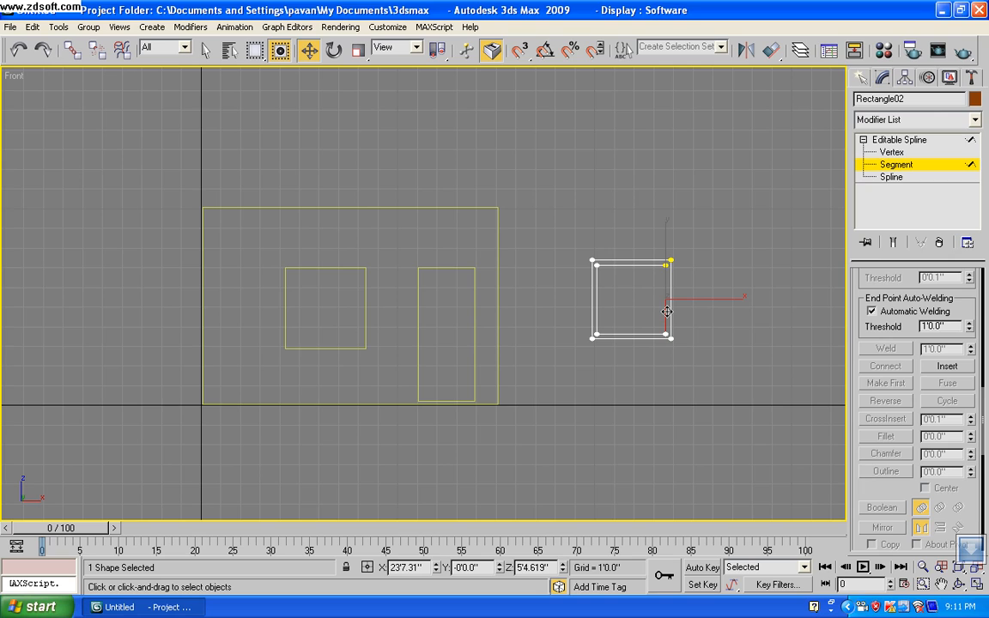
left_click_drag(668, 312, 634, 311)
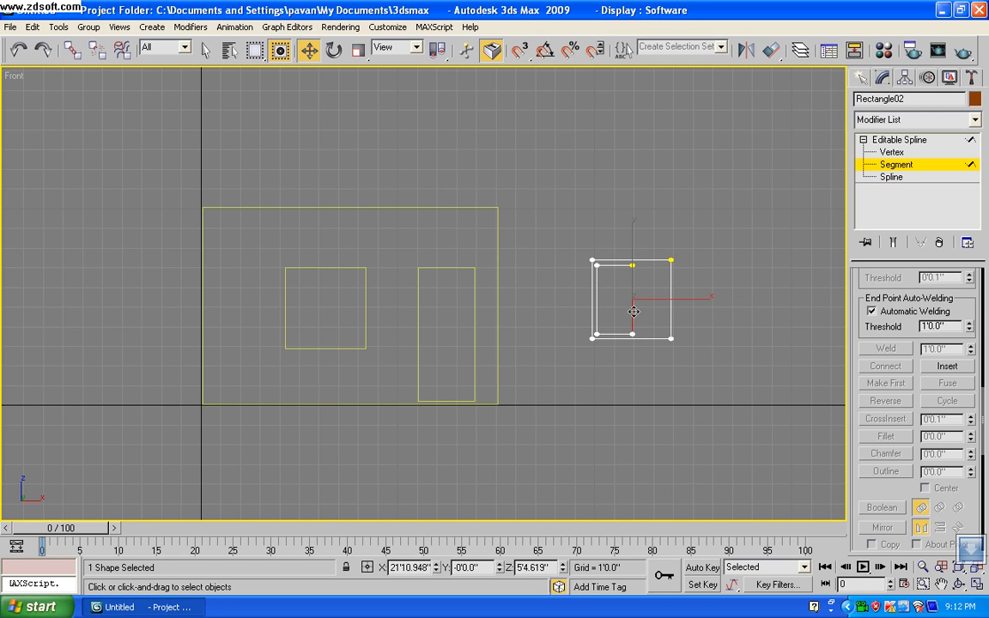
key("[")
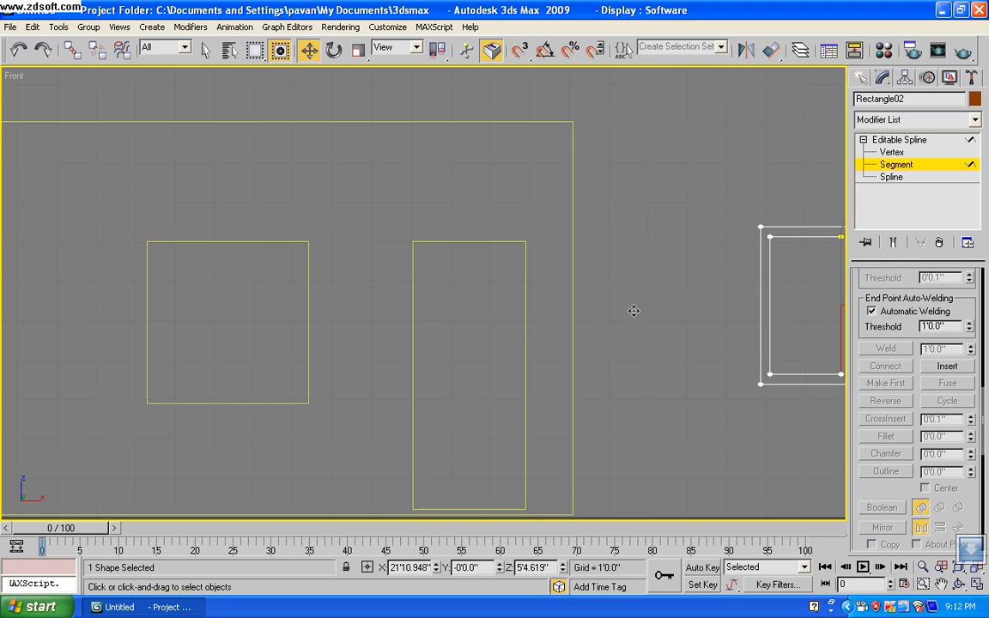
left_click(942, 584)
left_click_drag(680, 309, 328, 303)
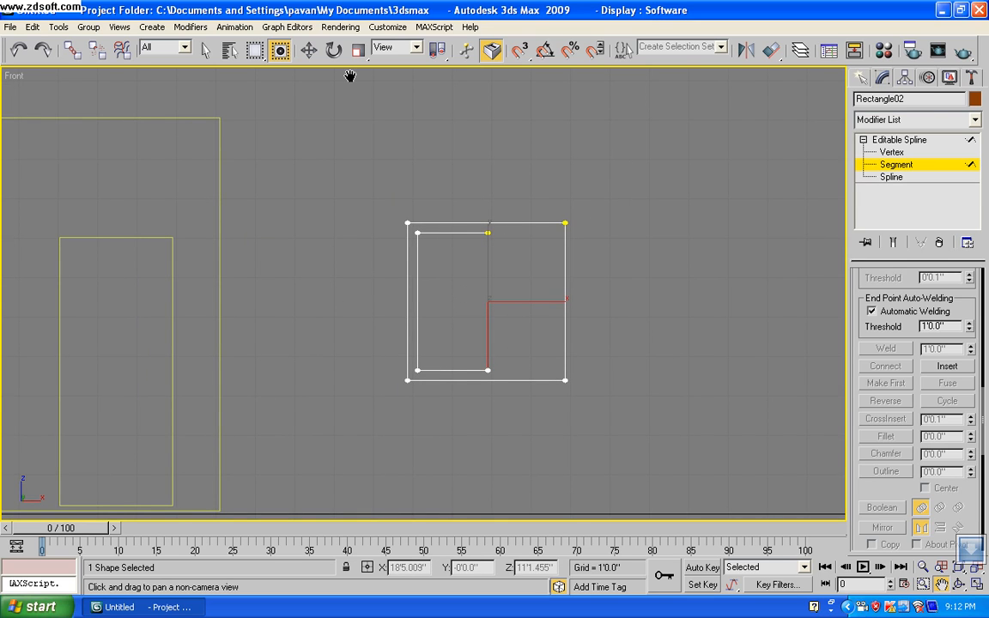
left_click(311, 52)
left_click_drag(488, 331, 484, 331)
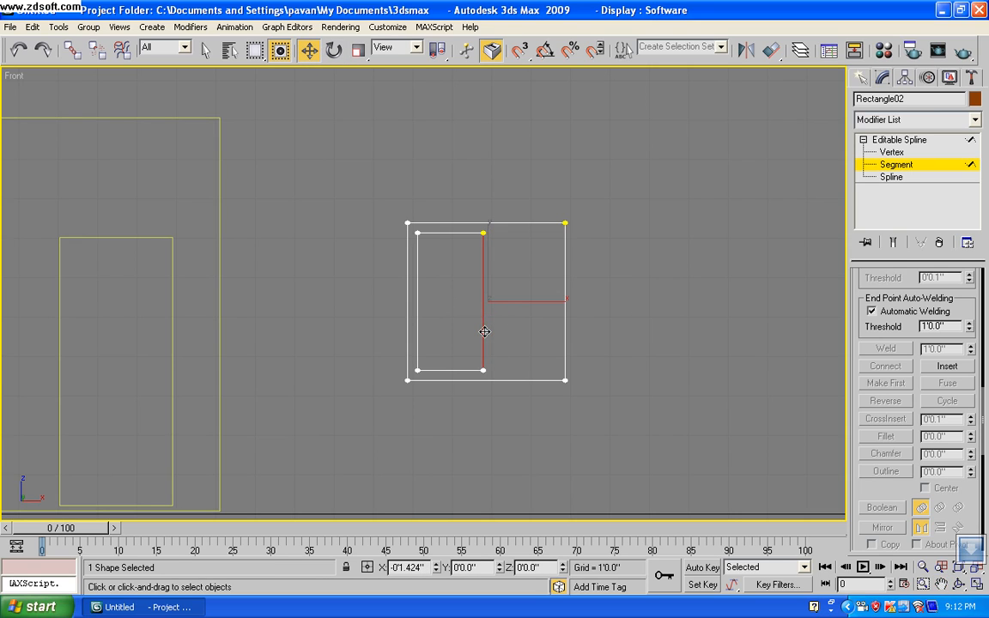
Copy the narrowed inner spline into the right half of the frame, leaving a thin mullion between both panes.
left_click(869, 177)
left_click(482, 348)
left_click_drag(484, 346, 556, 346, "shift")
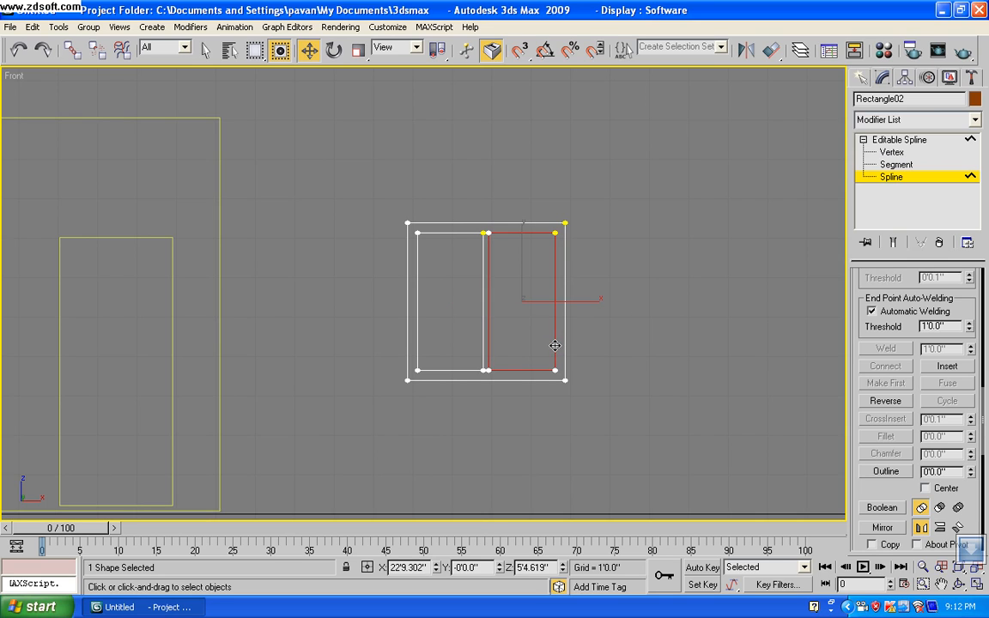
left_click(861, 77)
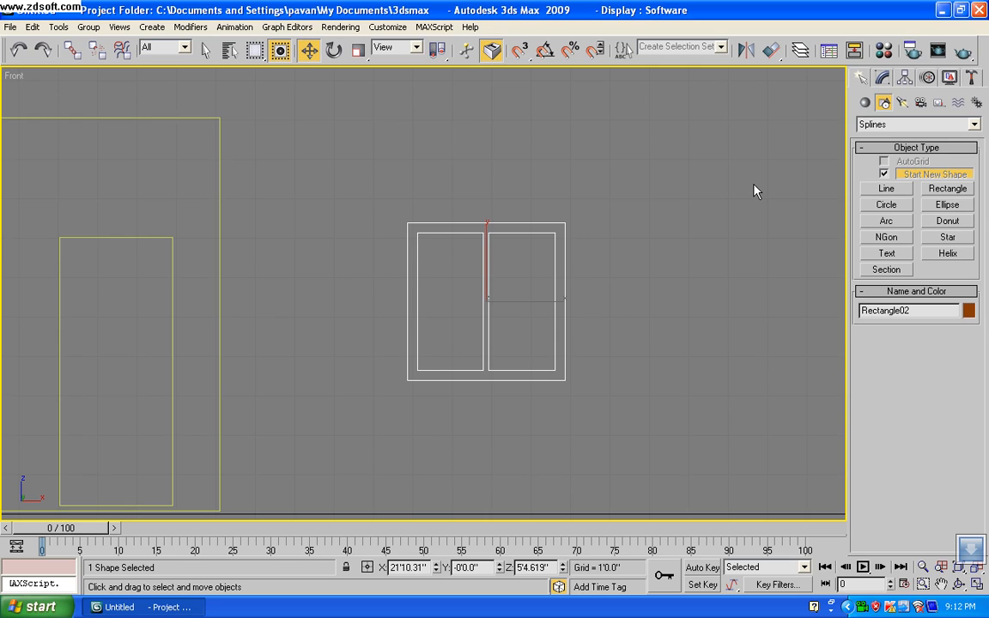
Isolate the window frame shape in the Perspective view and extrude it by 3".
key("p")
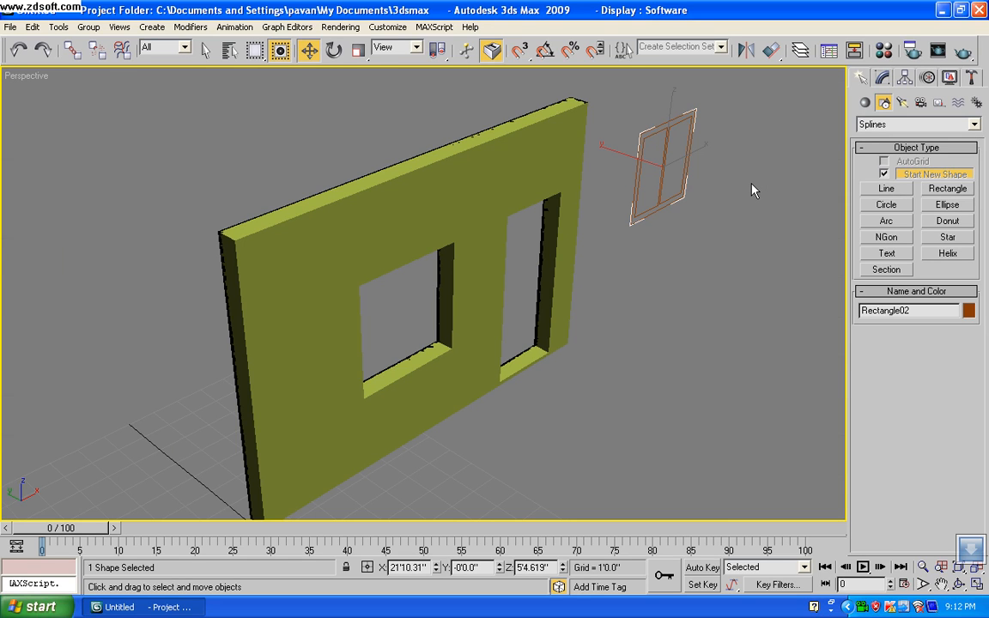
key("alt+q")
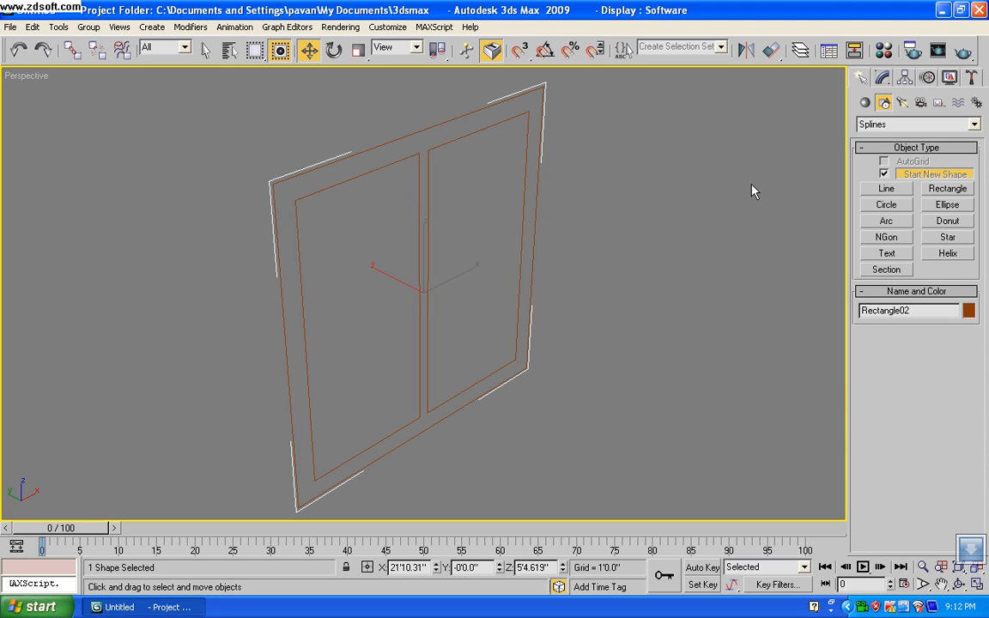
left_click(884, 82)
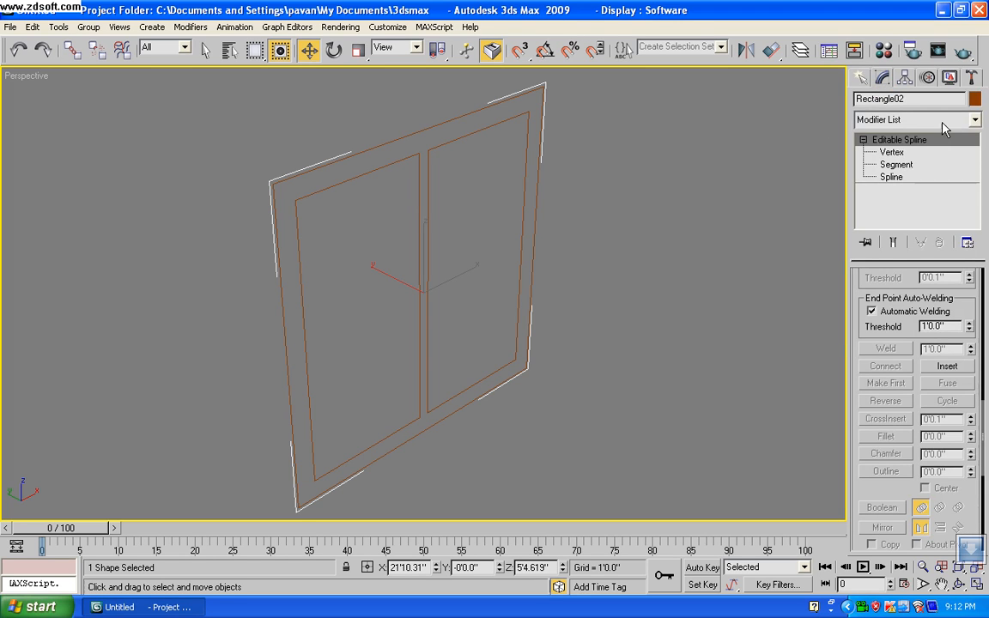
left_click(975, 120)
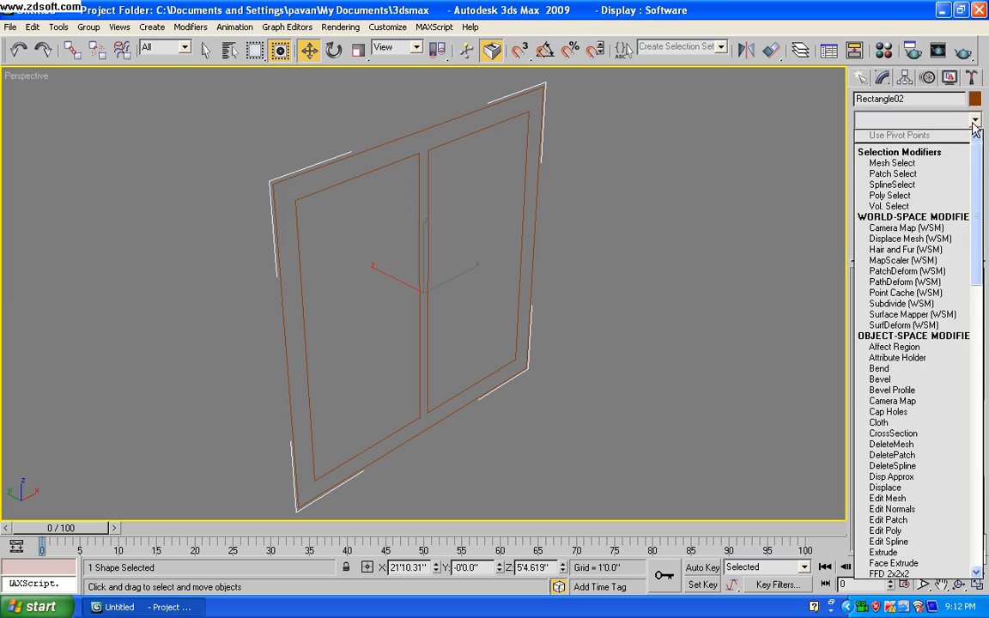
key("e")
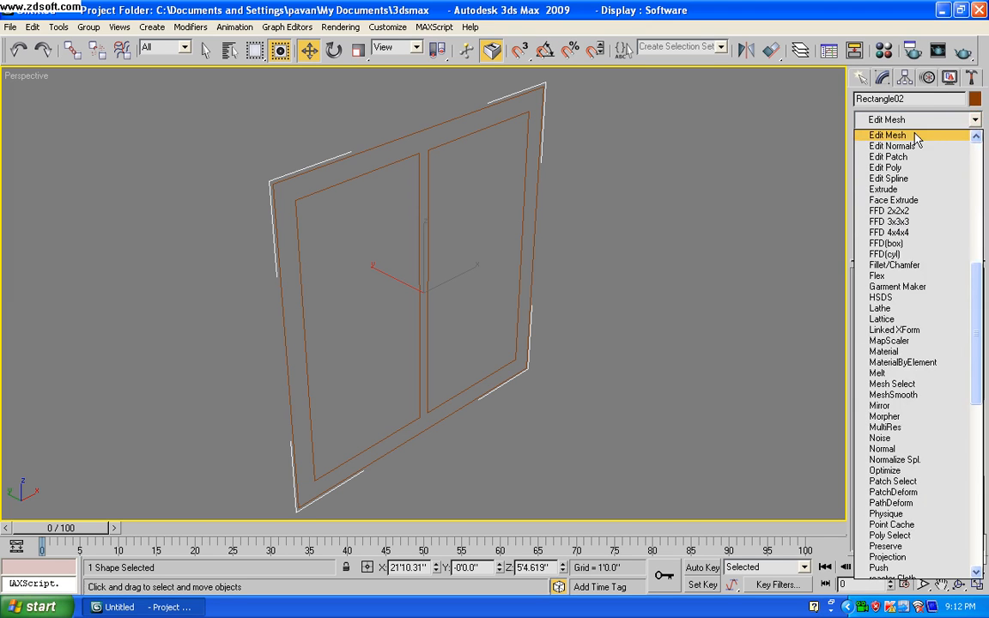
left_click(893, 191)
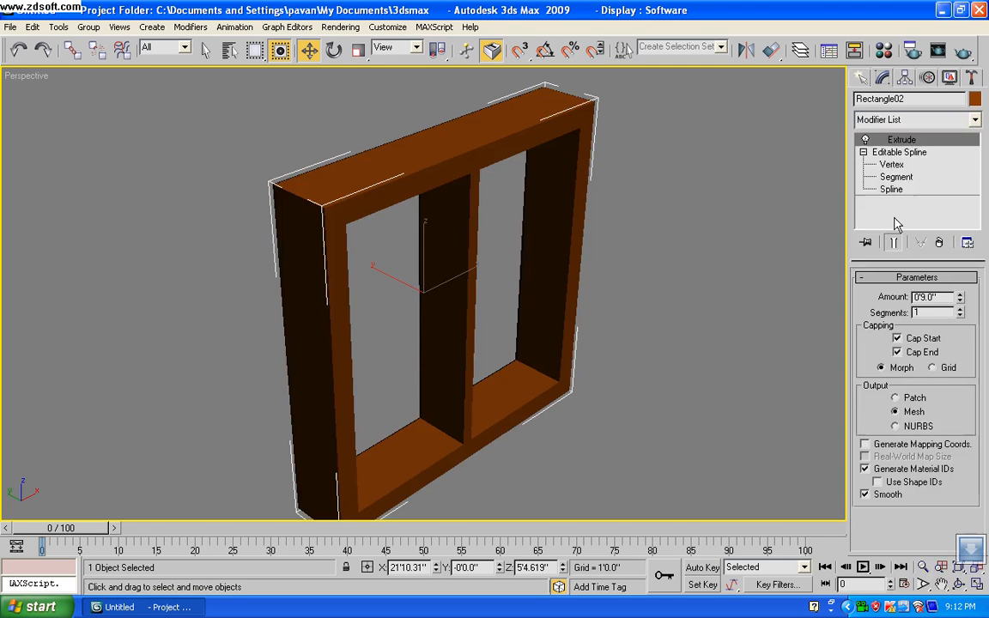
double_click(932, 297)
type("3'")
key("Tab")
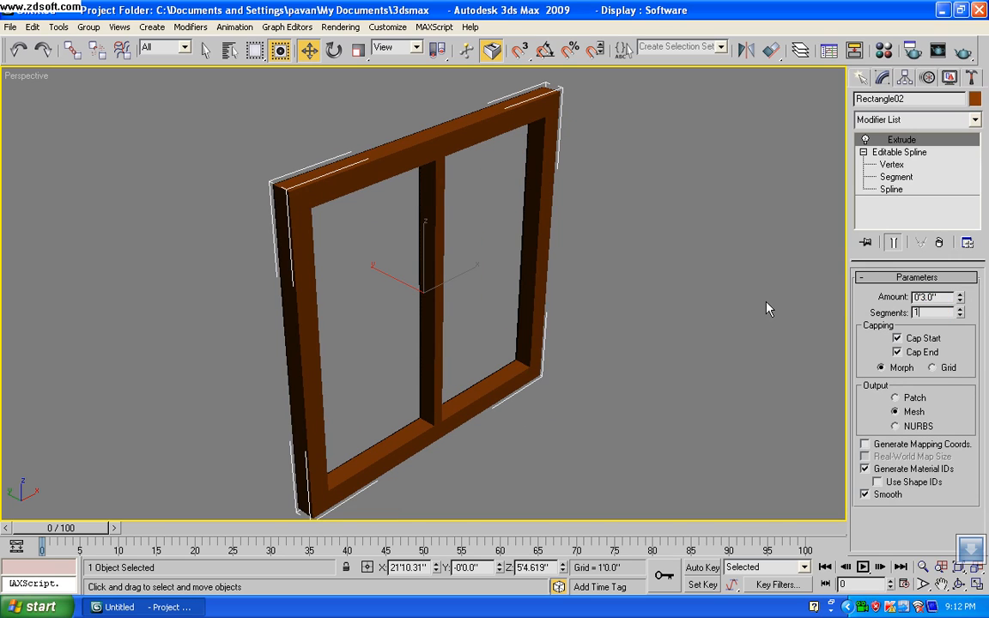
Change the extruded window frame's object color to dark red.
left_click(862, 77)
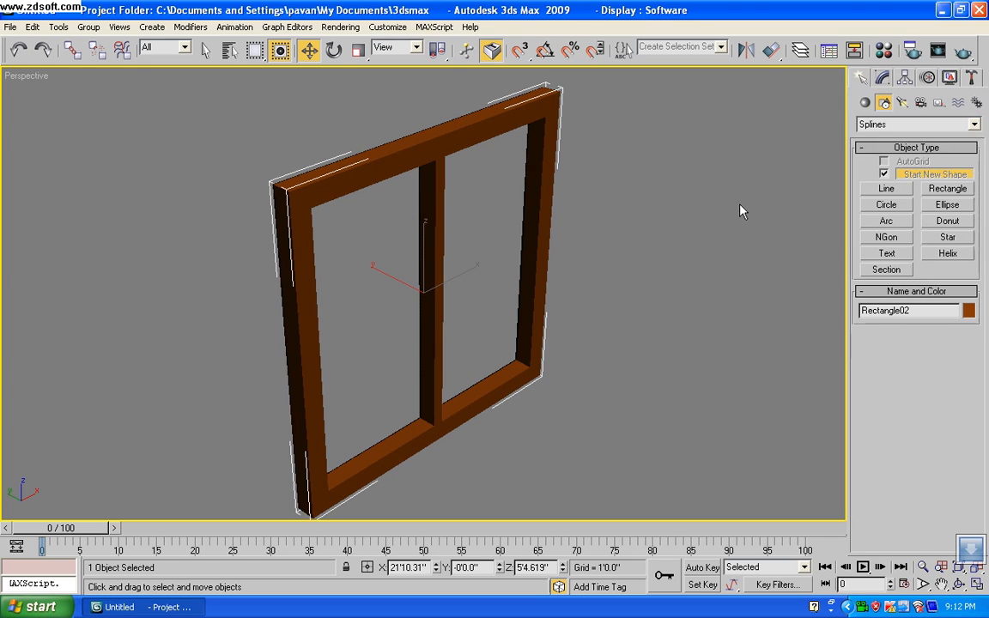
key("f")
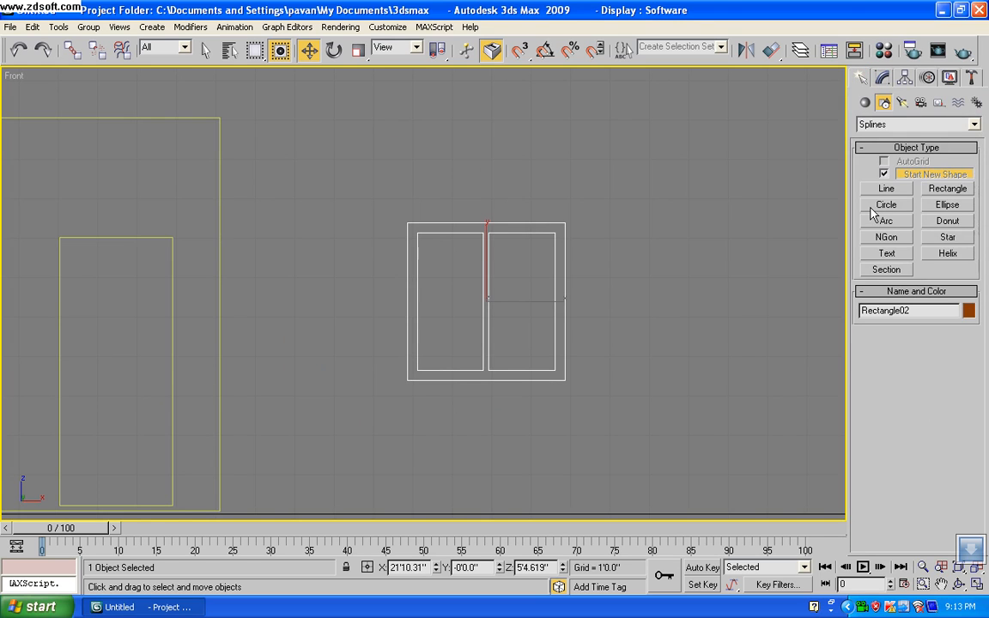
key("p")
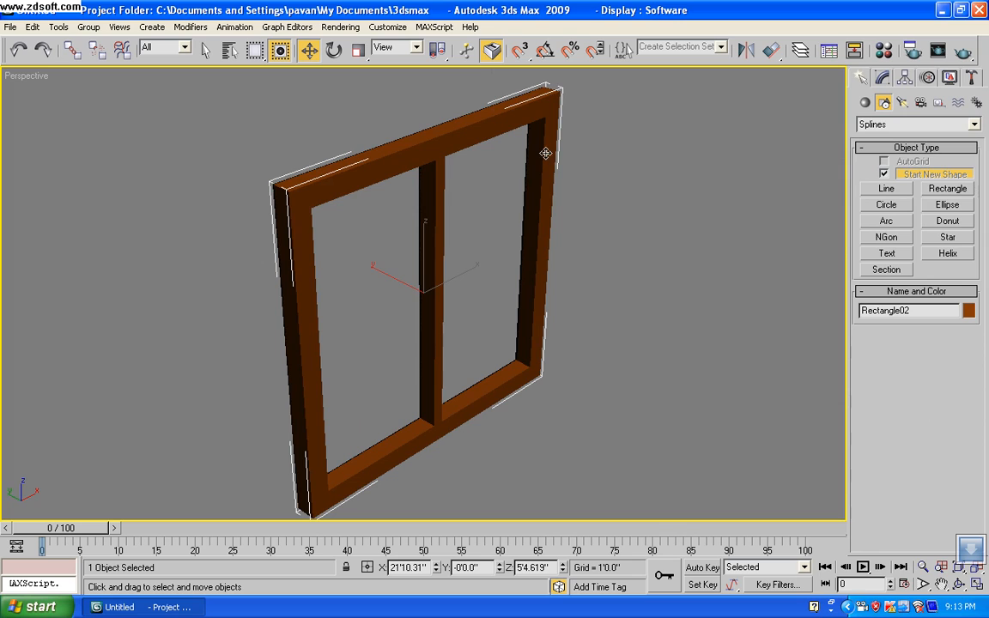
left_click(969, 312)
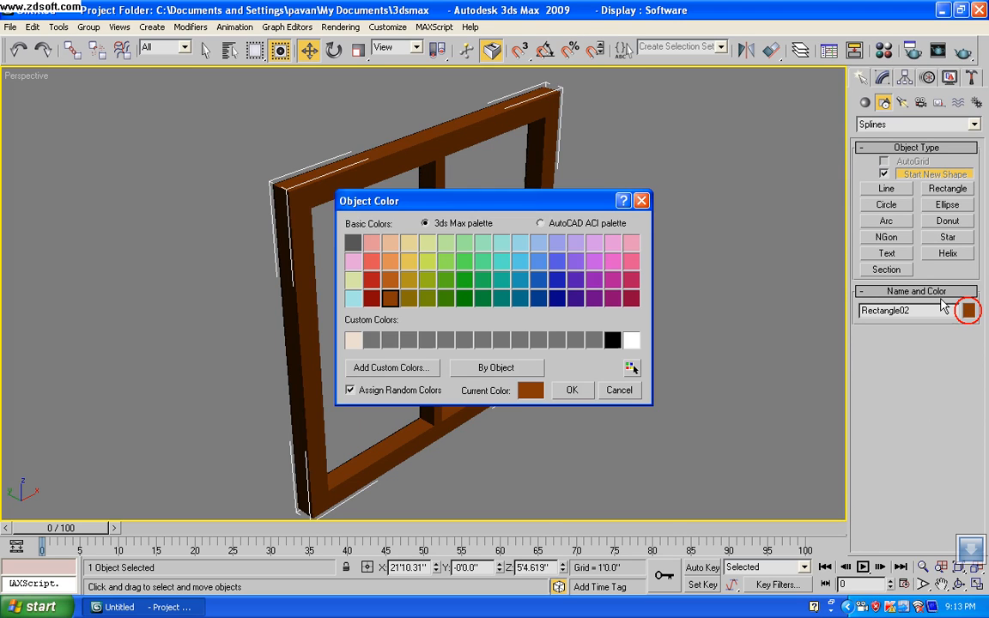
left_click(371, 298)
left_click(571, 391)
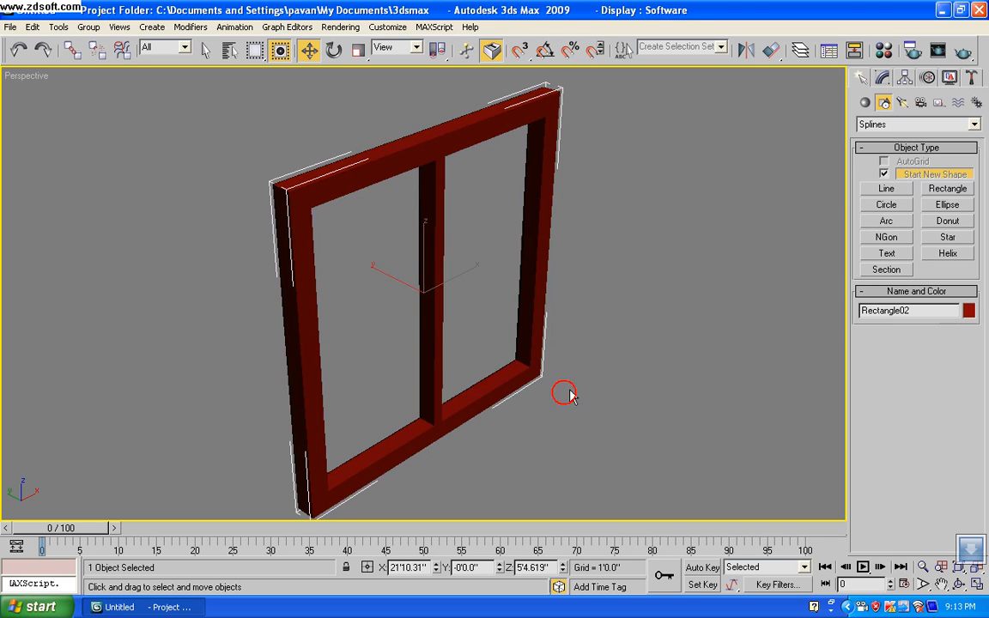
Change the window frame's object color to a custom dark brown with RGB 117, 69, 6.
left_click(968, 310)
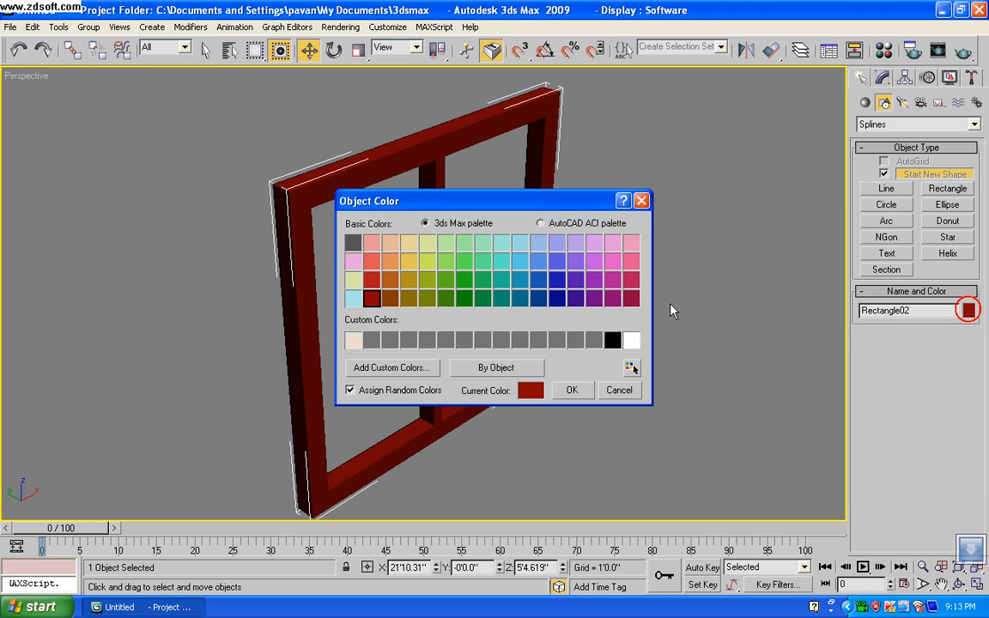
left_click(391, 298)
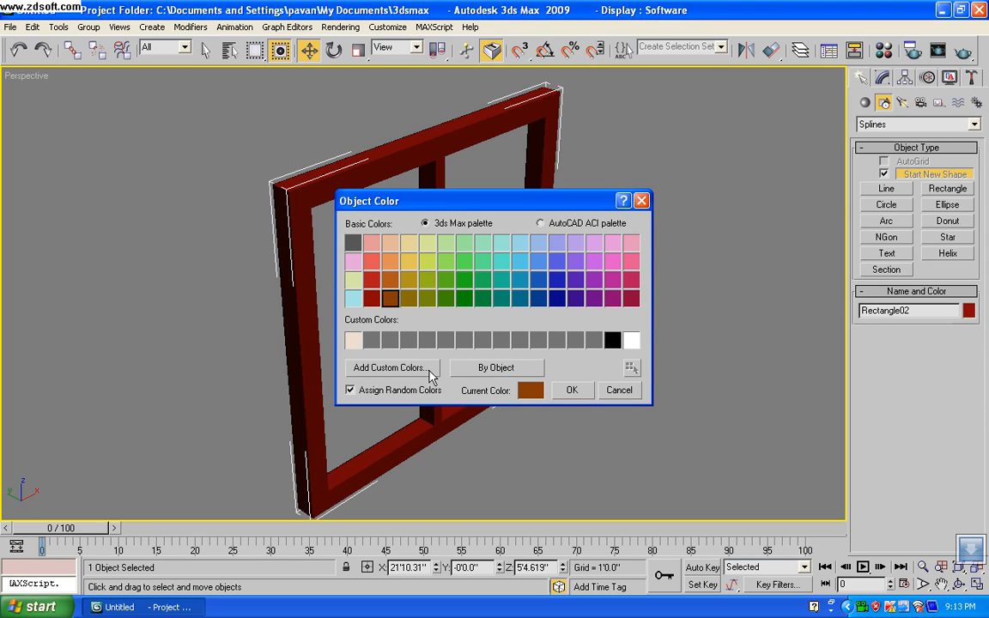
left_click(371, 368)
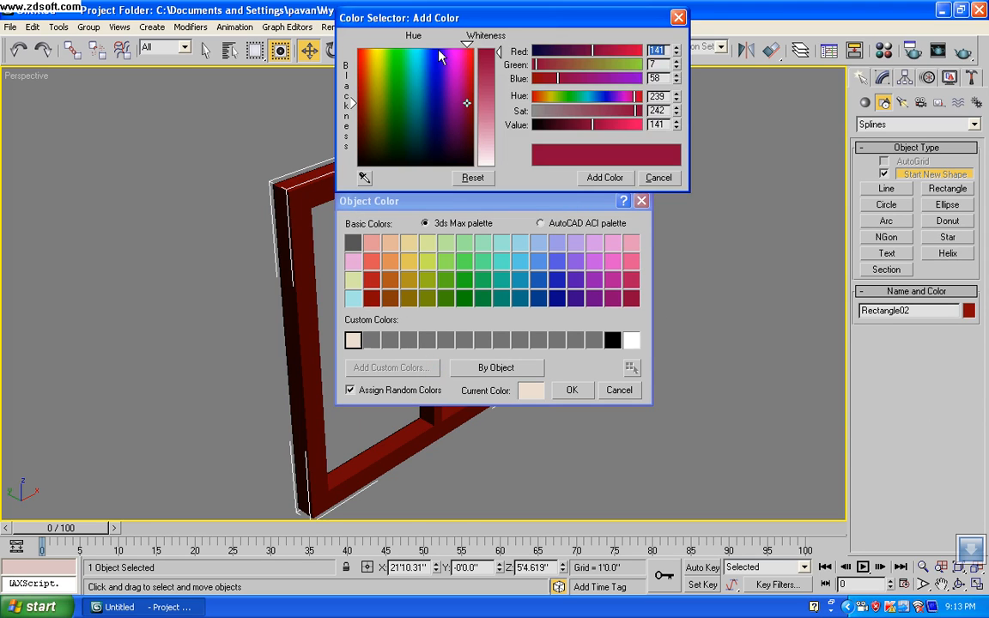
left_click(370, 111)
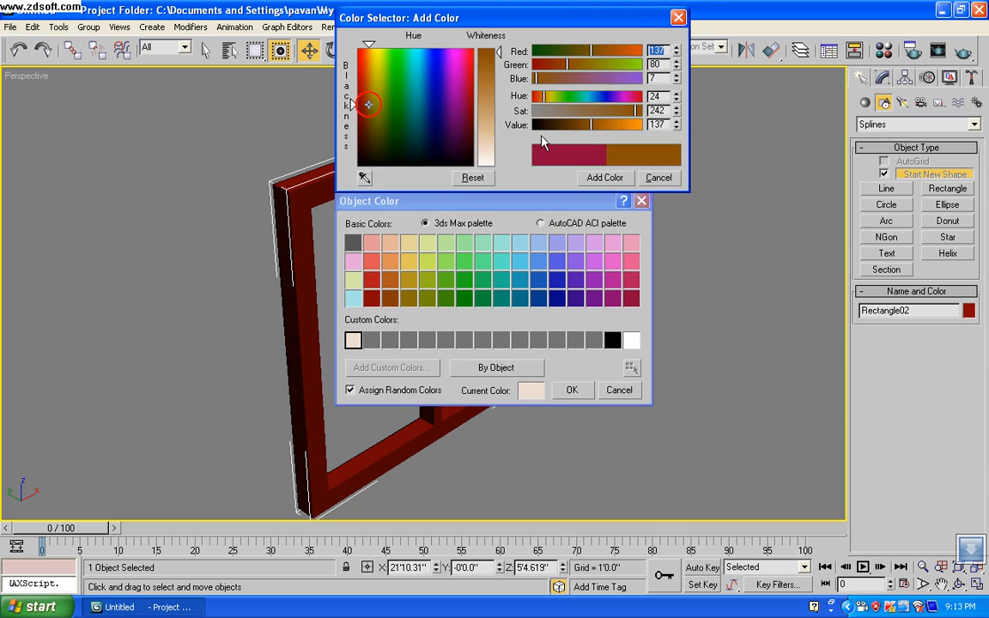
left_click(583, 125)
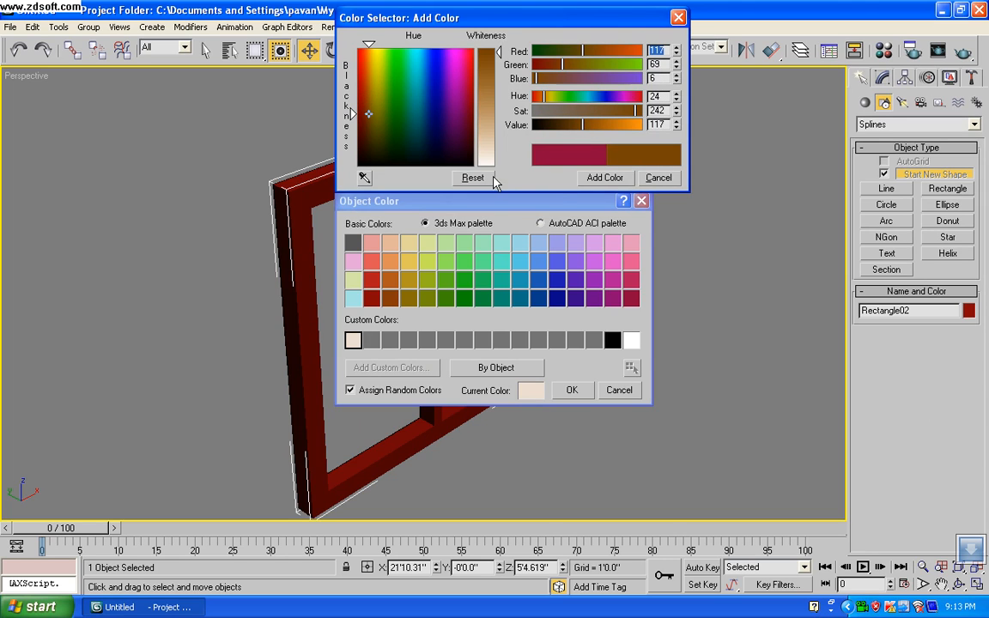
left_click(591, 179)
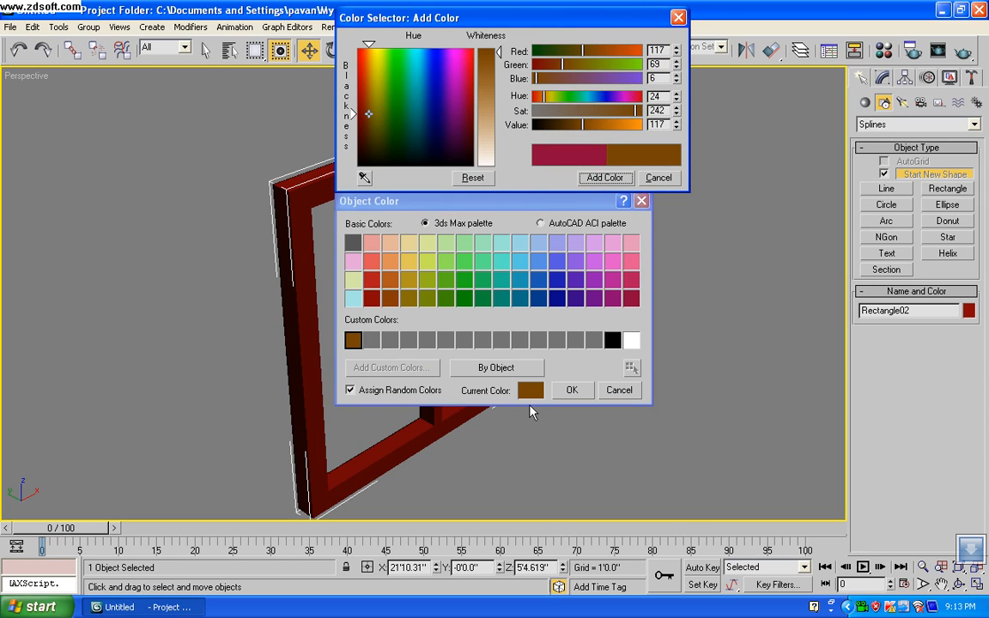
left_click(574, 390)
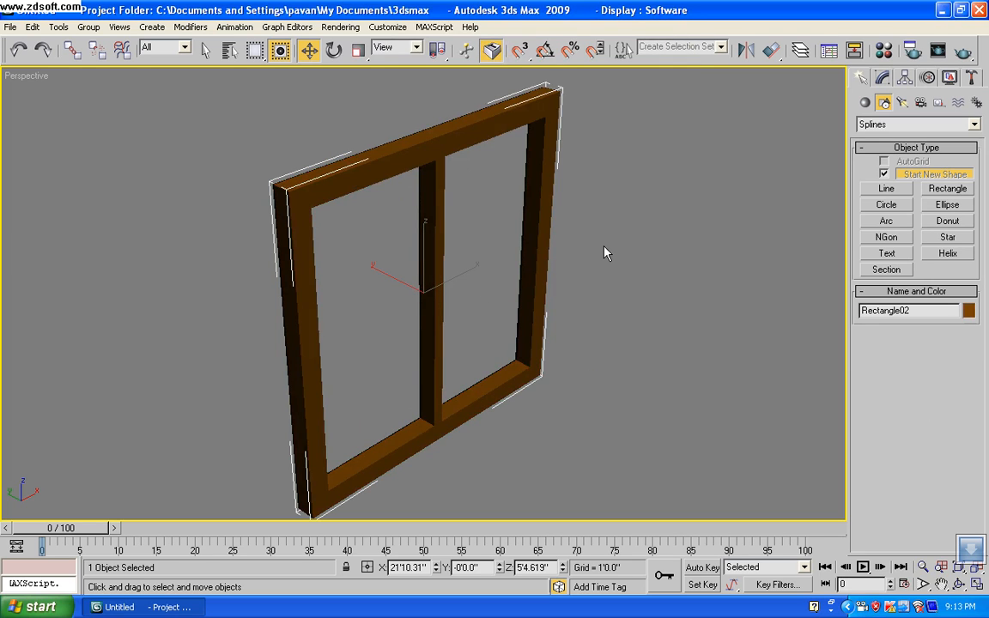
Set up for drawing a rectangle in the Front view, with Endpoint as the only active snap type.
key("f")
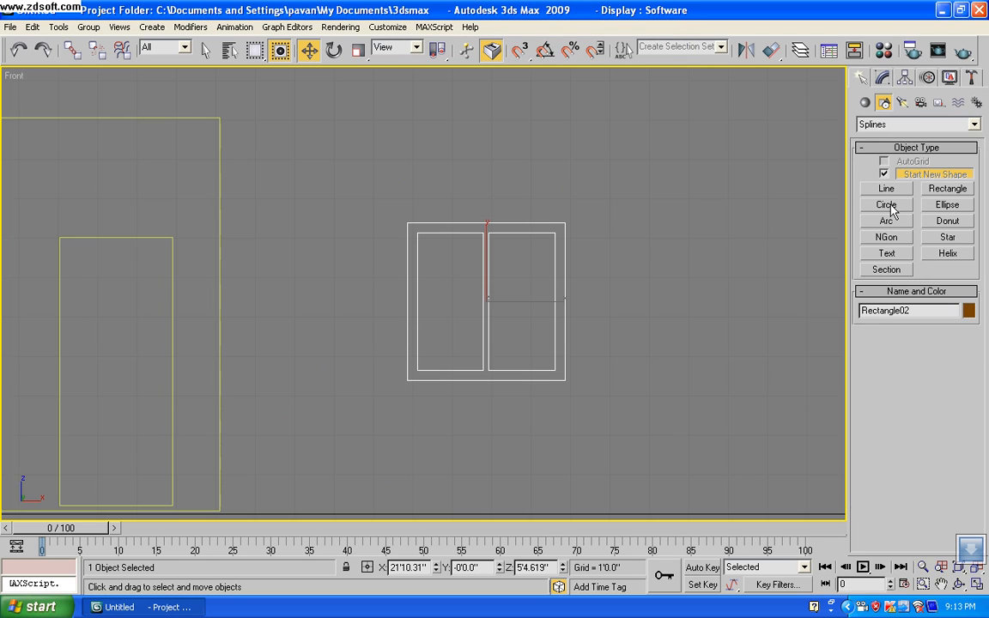
left_click(945, 189)
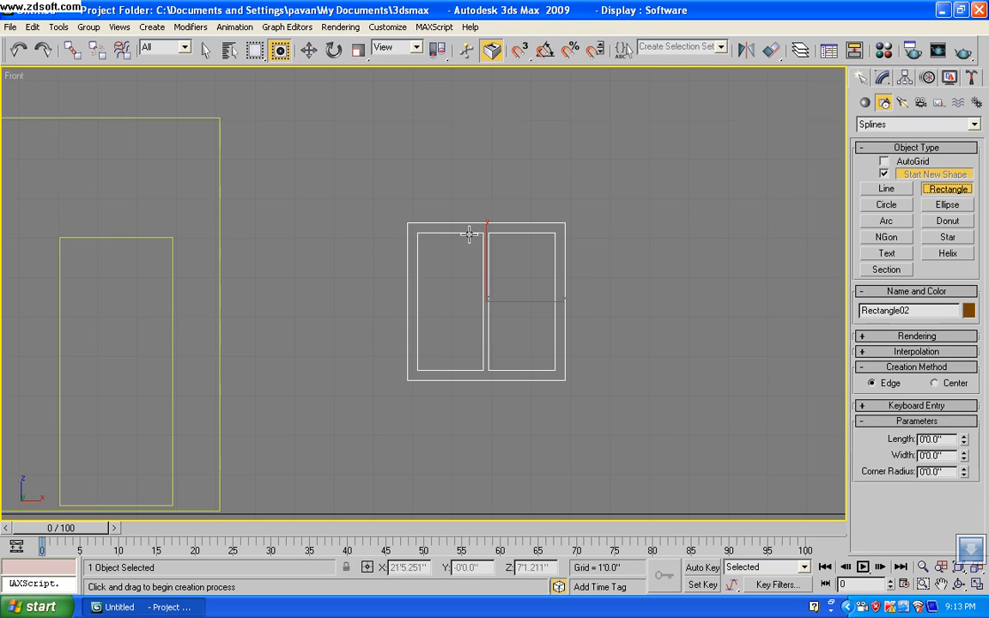
right_click(539, 52)
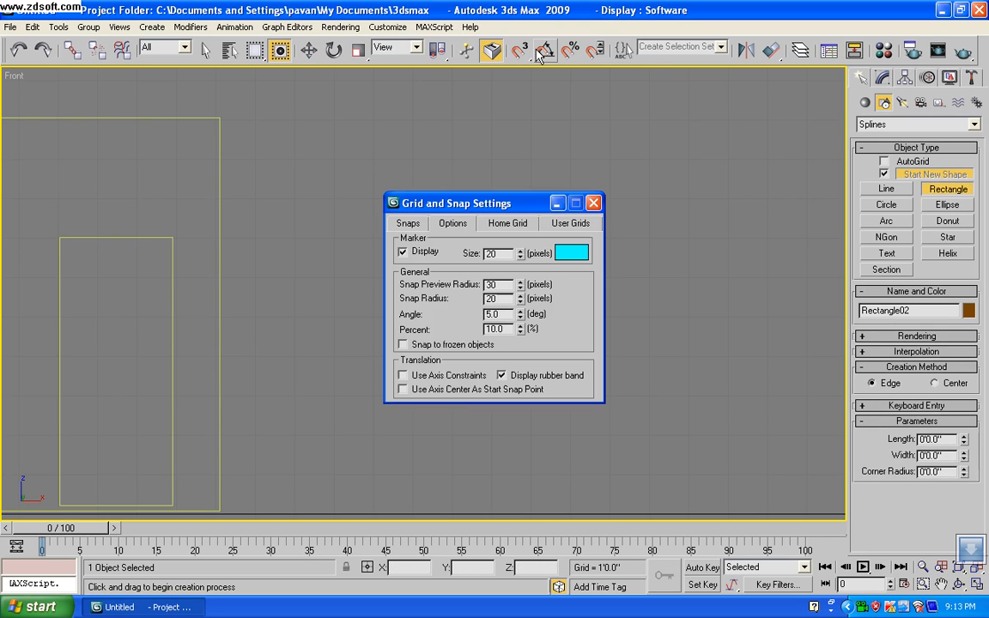
left_click(408, 224)
left_click(426, 262)
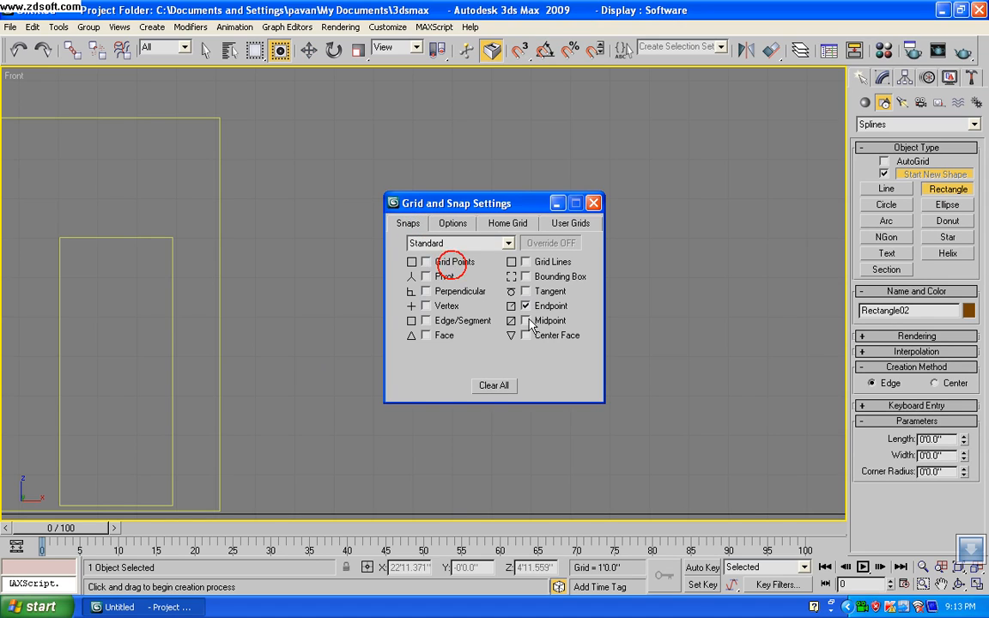
left_click(593, 202)
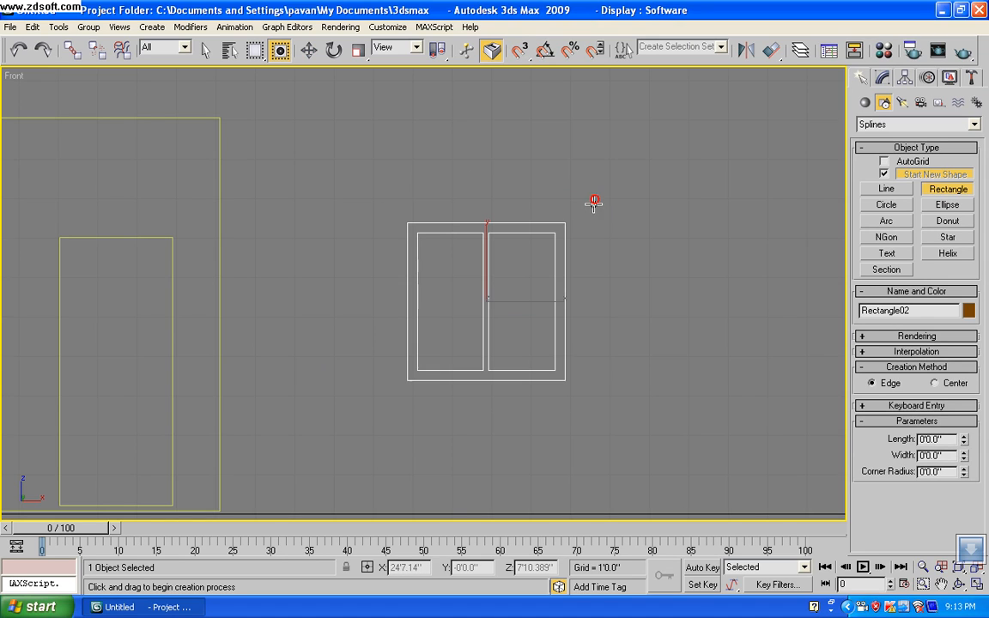
Draw a rectangle about 3'6" by 3'6" across both panes, snapped to opposite outer corners of the frame's inner openings.
key("s")
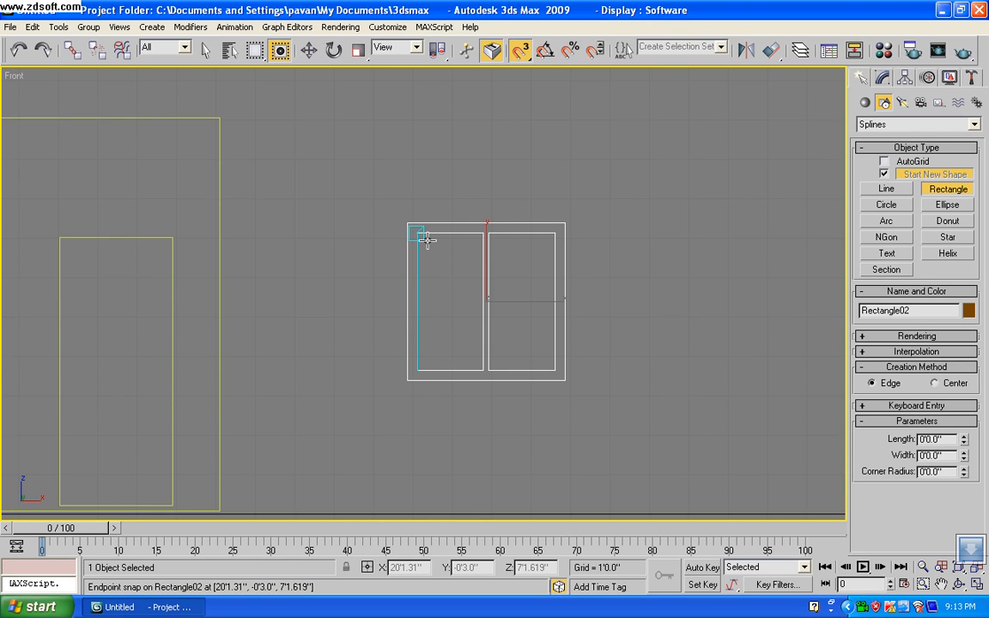
left_click_drag(425, 239, 557, 360)
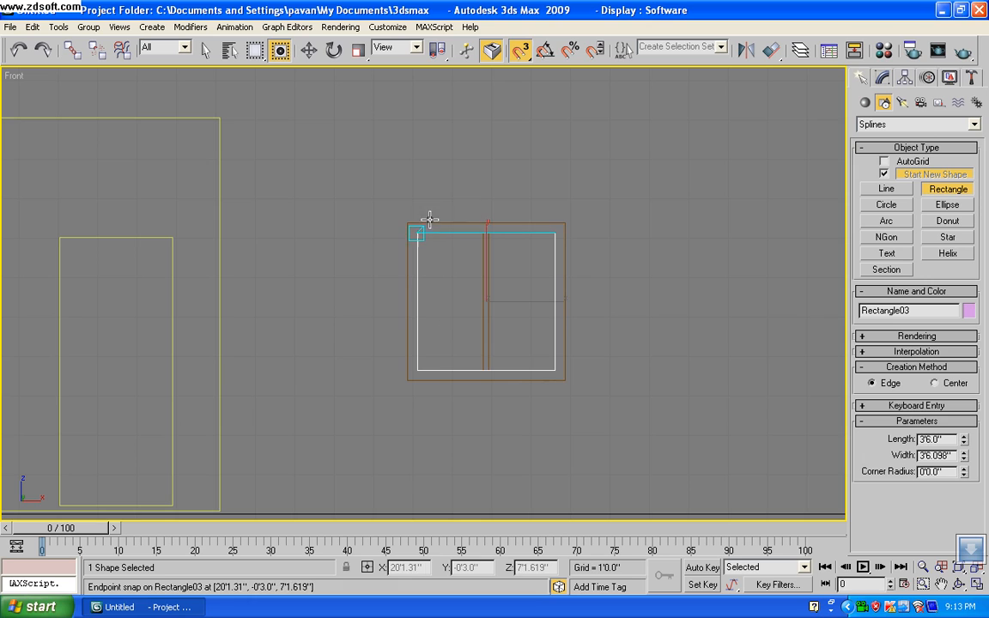
key("p")
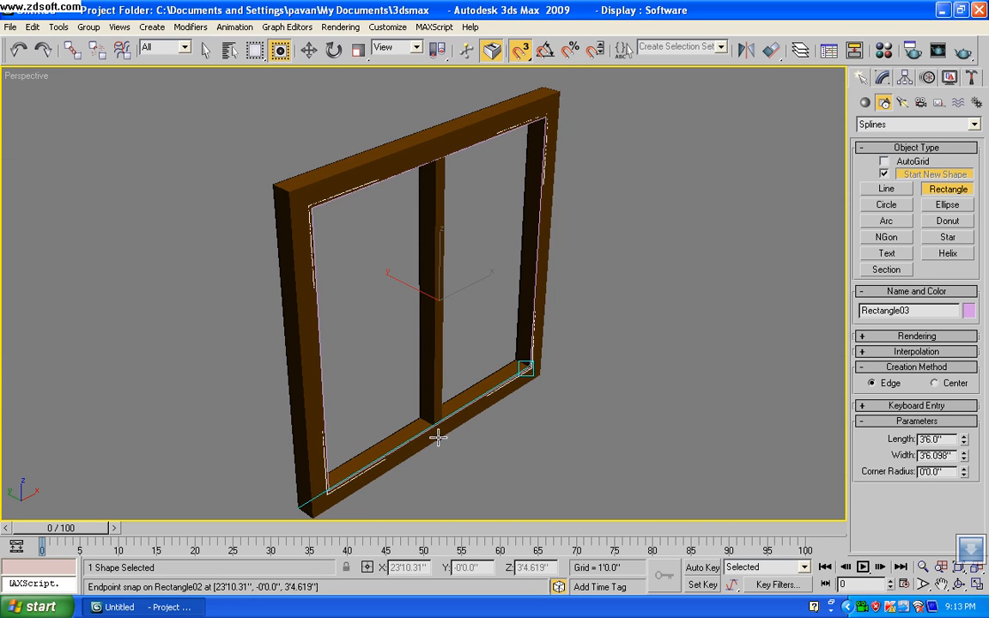
key("s")
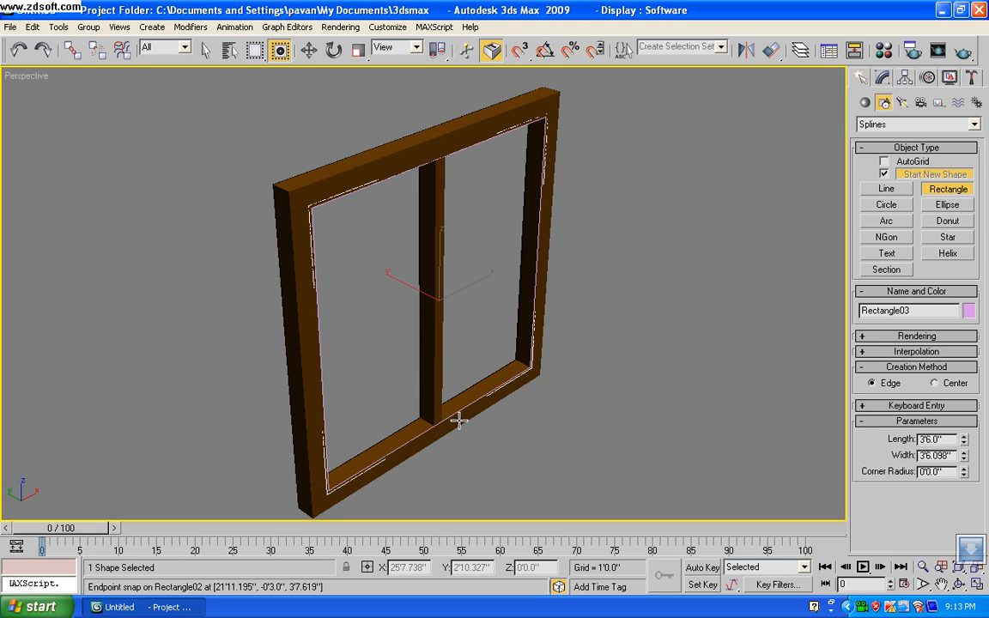
right_click(503, 383)
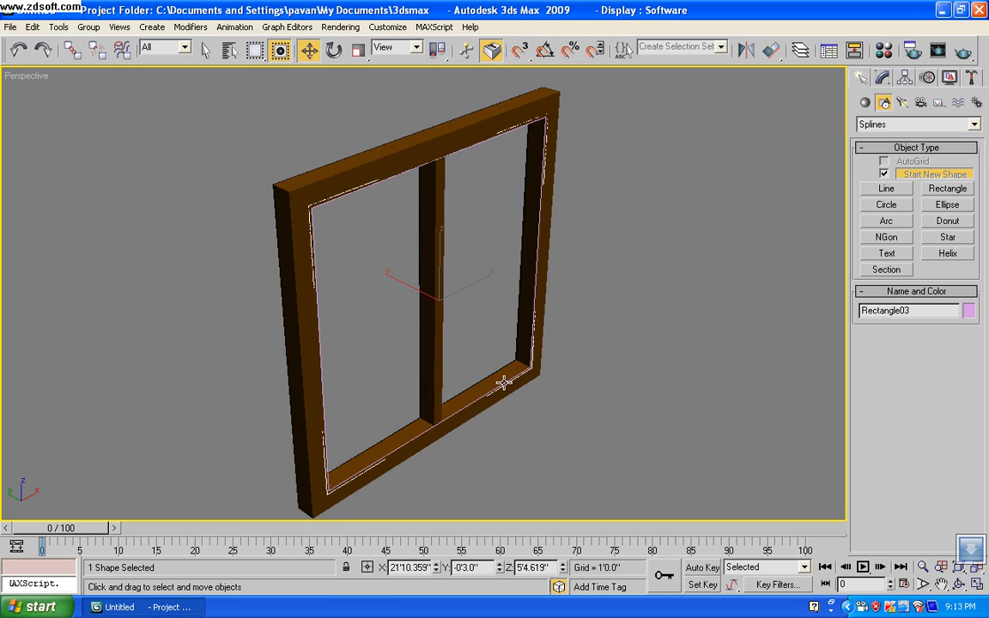
Convert the glass rectangle to an editable spline and extrude it by 0.25".
right_click(505, 382)
mouse_move(558, 515)
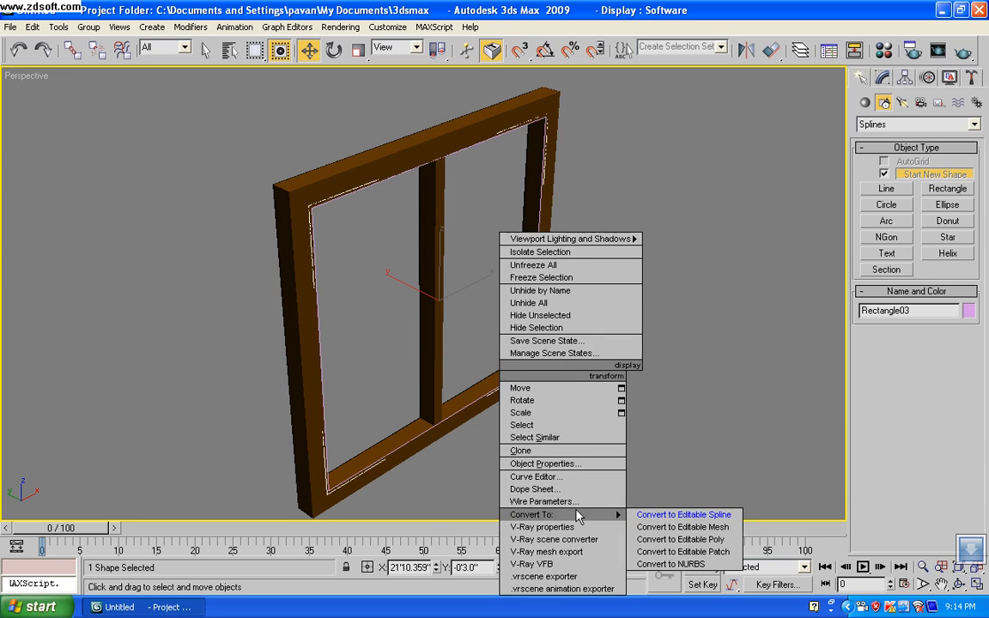
left_click(641, 513)
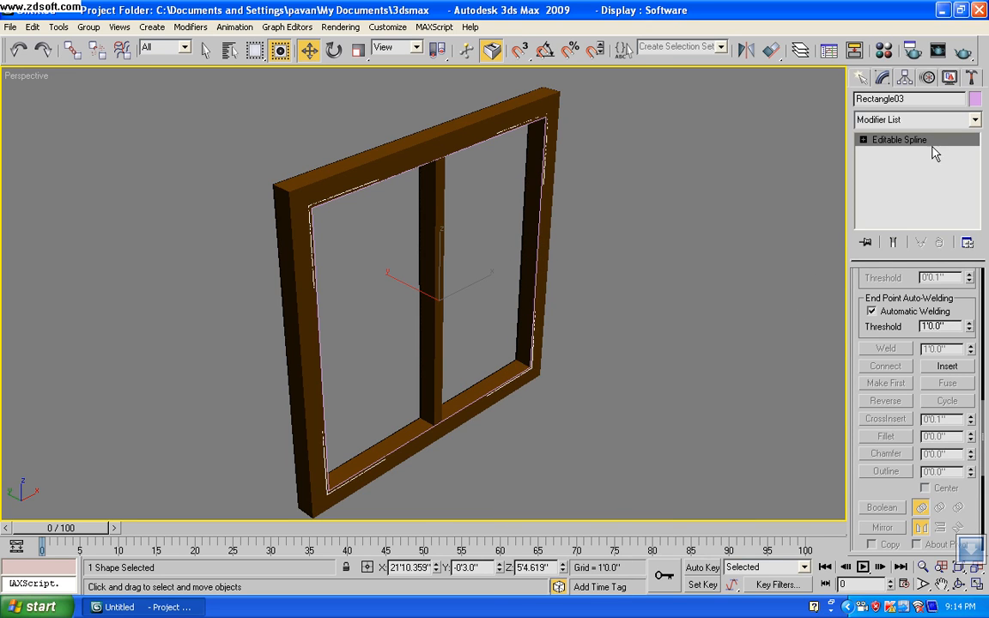
left_click(975, 119)
key("e")
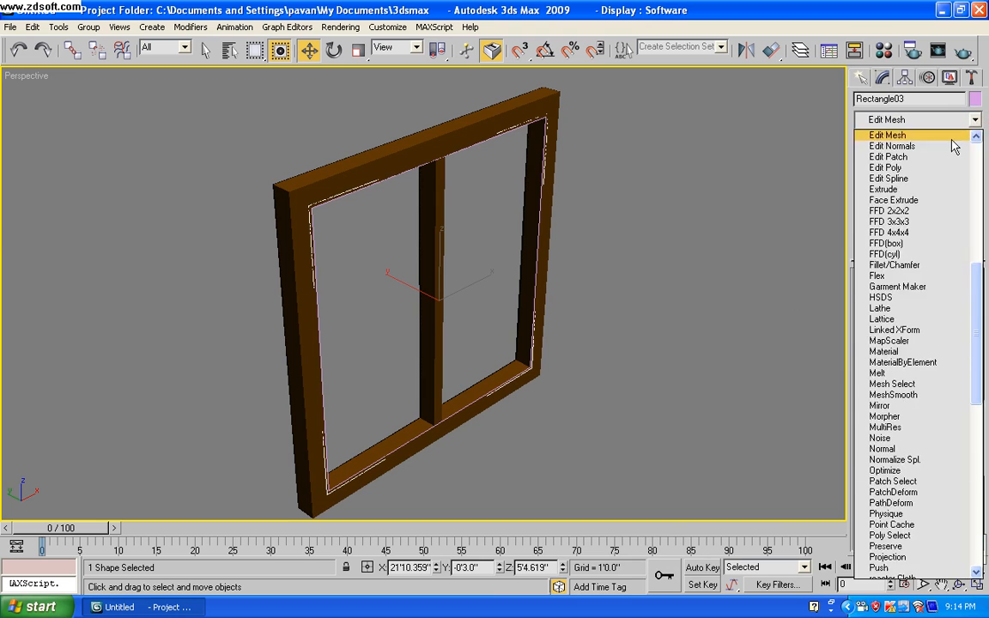
left_click(897, 190)
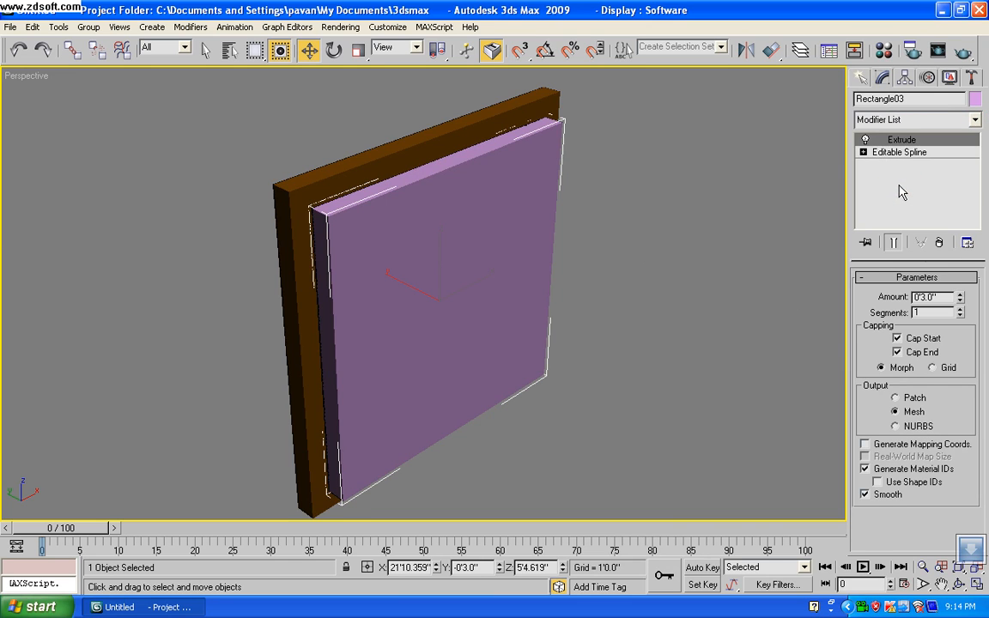
double_click(932, 296)
key("BackSpace")
type(".25")
key("Return")
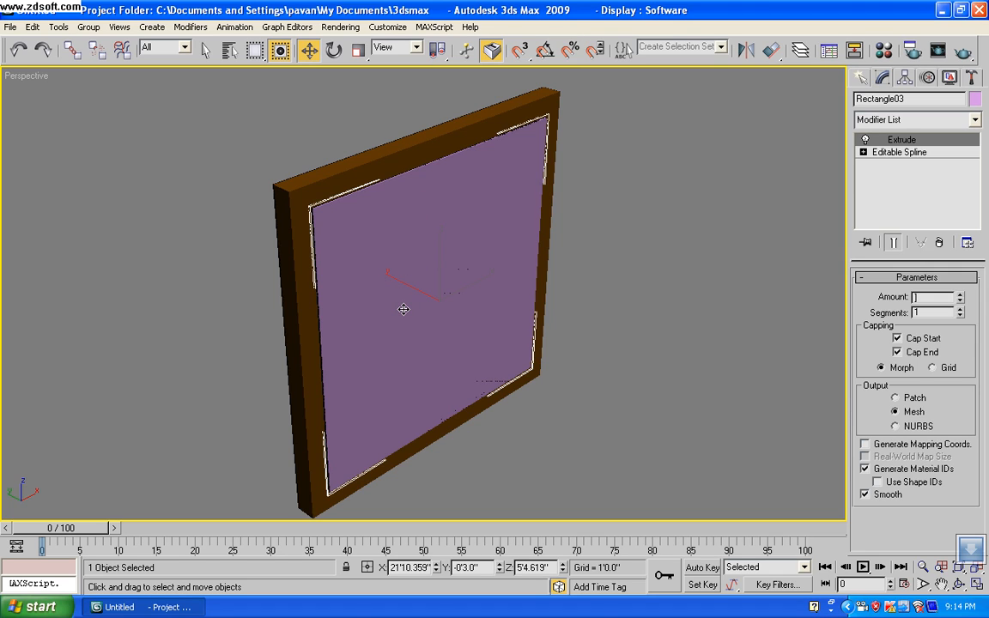
Move the glass panel back along the Y axis into the frame's depth, to about Y -0.76", and deselect it.
left_click_drag(401, 307, 391, 300)
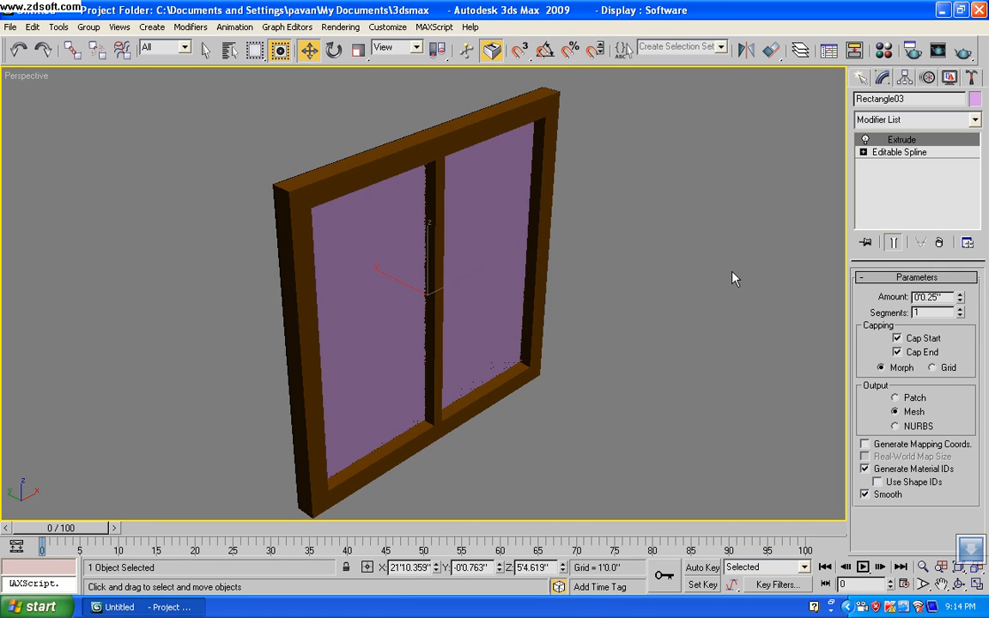
left_click(740, 209)
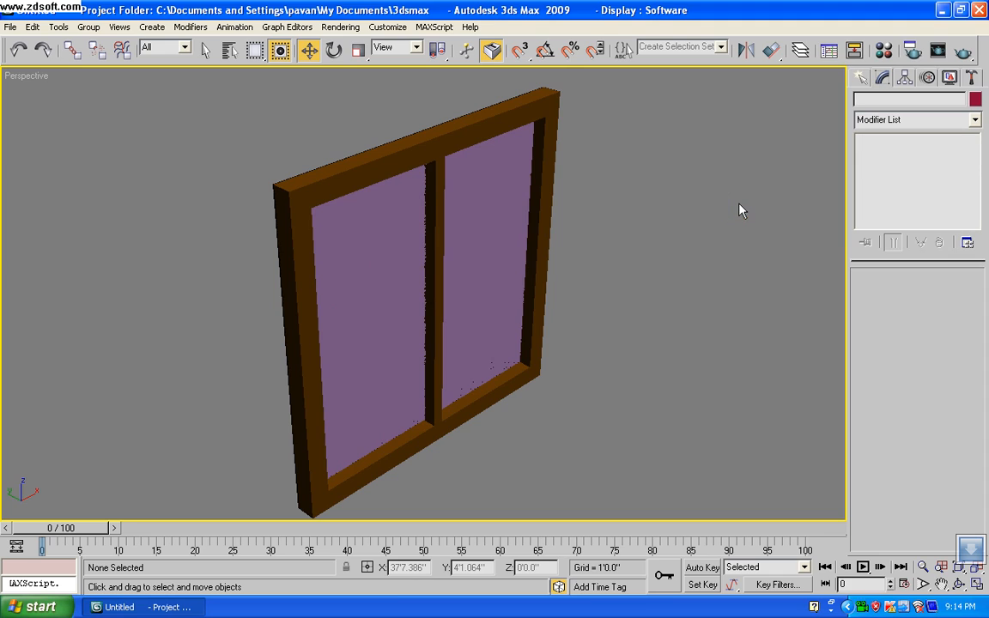